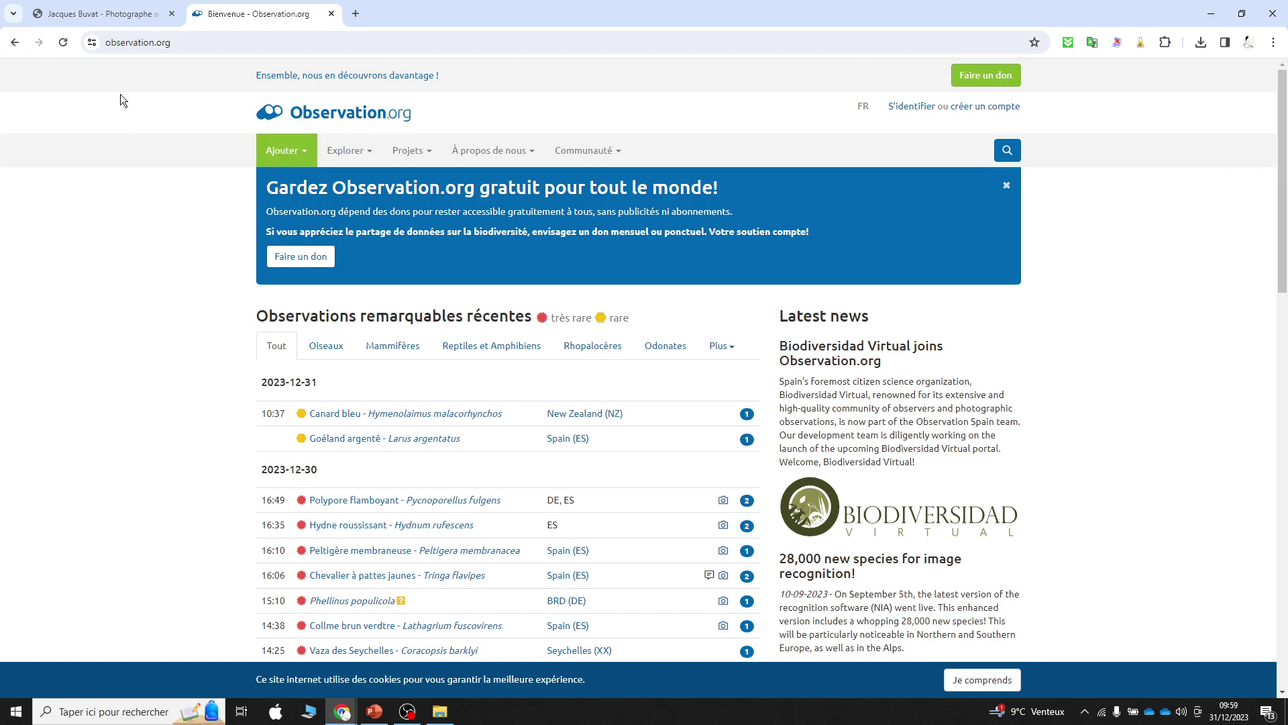
Step: Switch to the photographer's nature site, open its Observado observations list, and hide the advanced filter options
{"action": "left_click", "coordinate": [103, 12]}
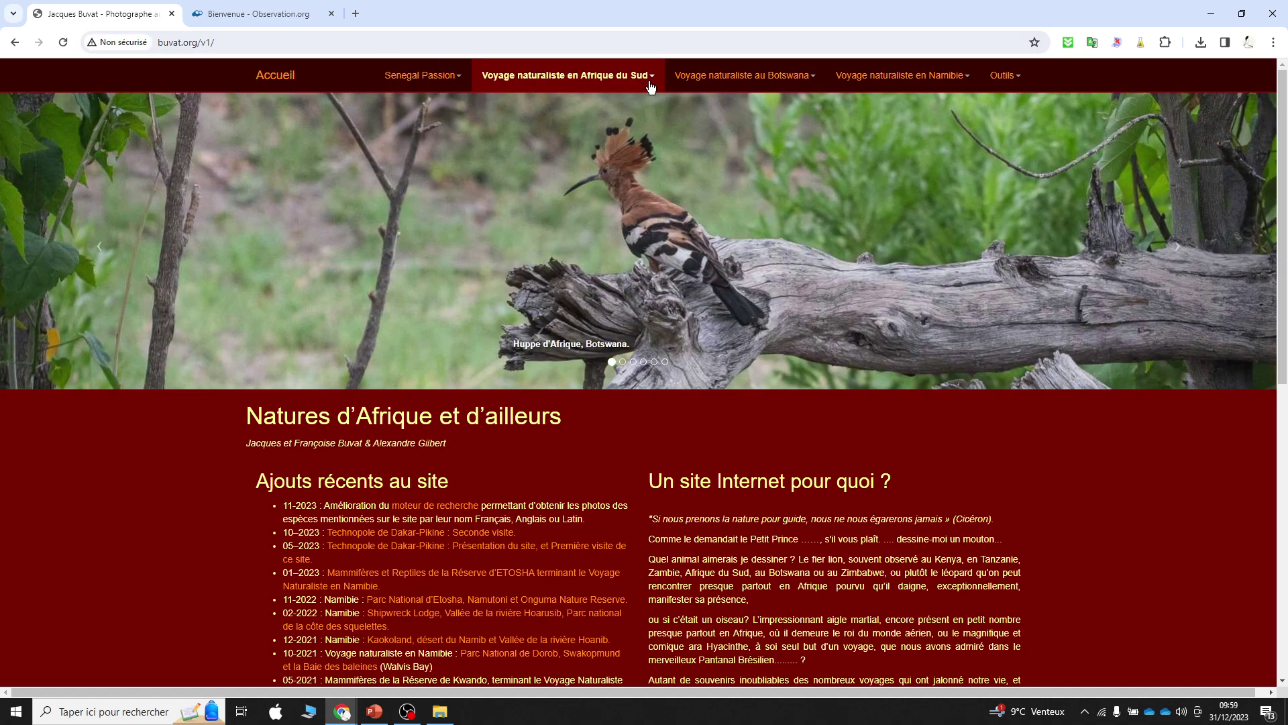
{"action": "left_click", "coordinate": [1008, 78]}
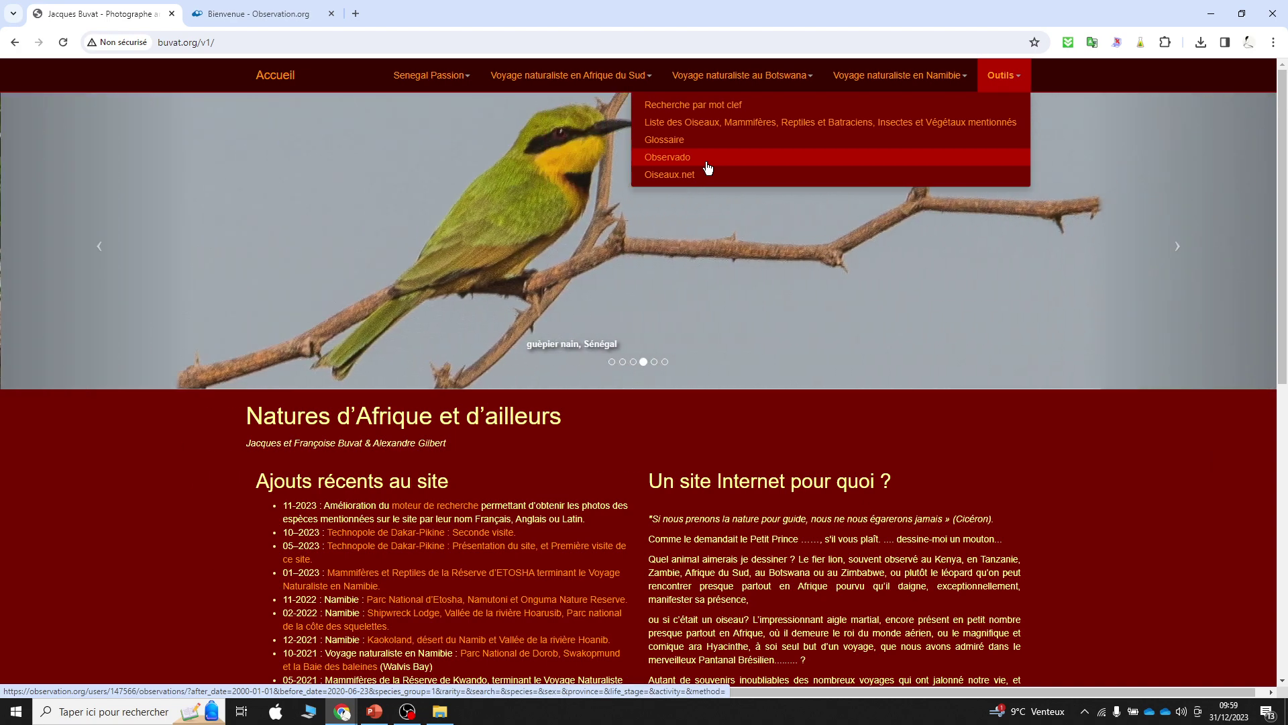
{"action": "left_click", "coordinate": [708, 166]}
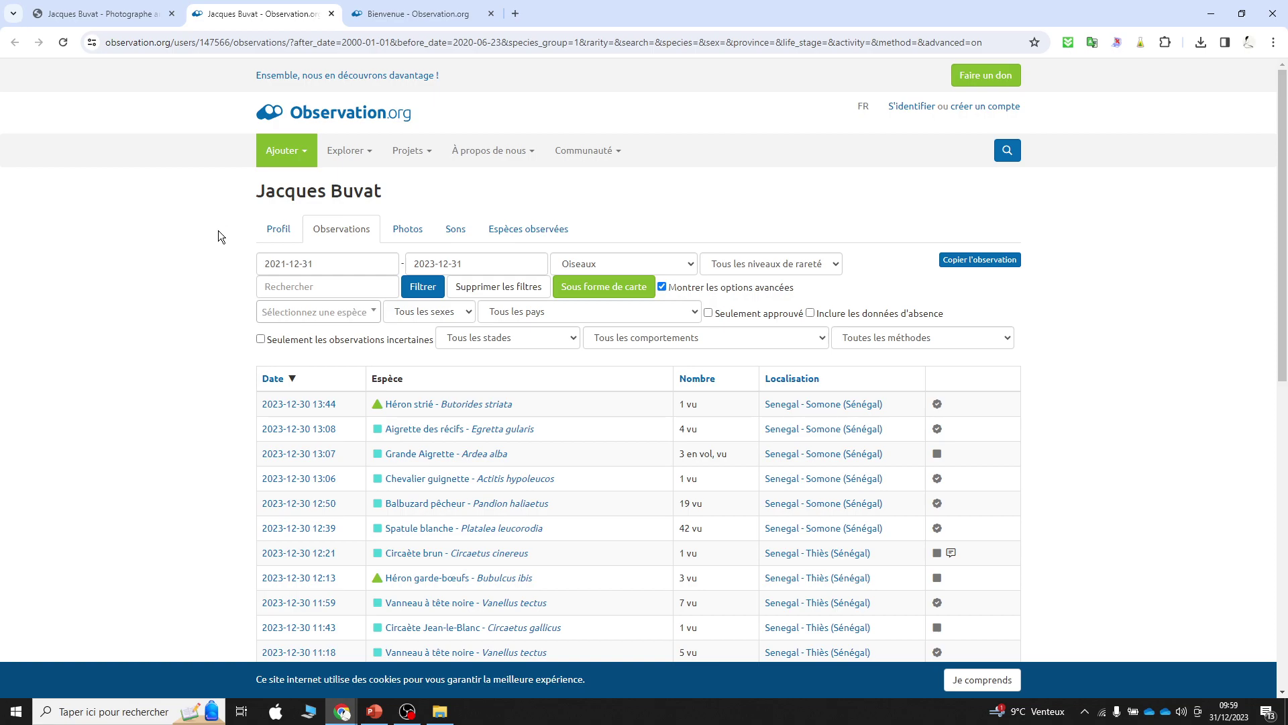
{"action": "left_click", "coordinate": [665, 286]}
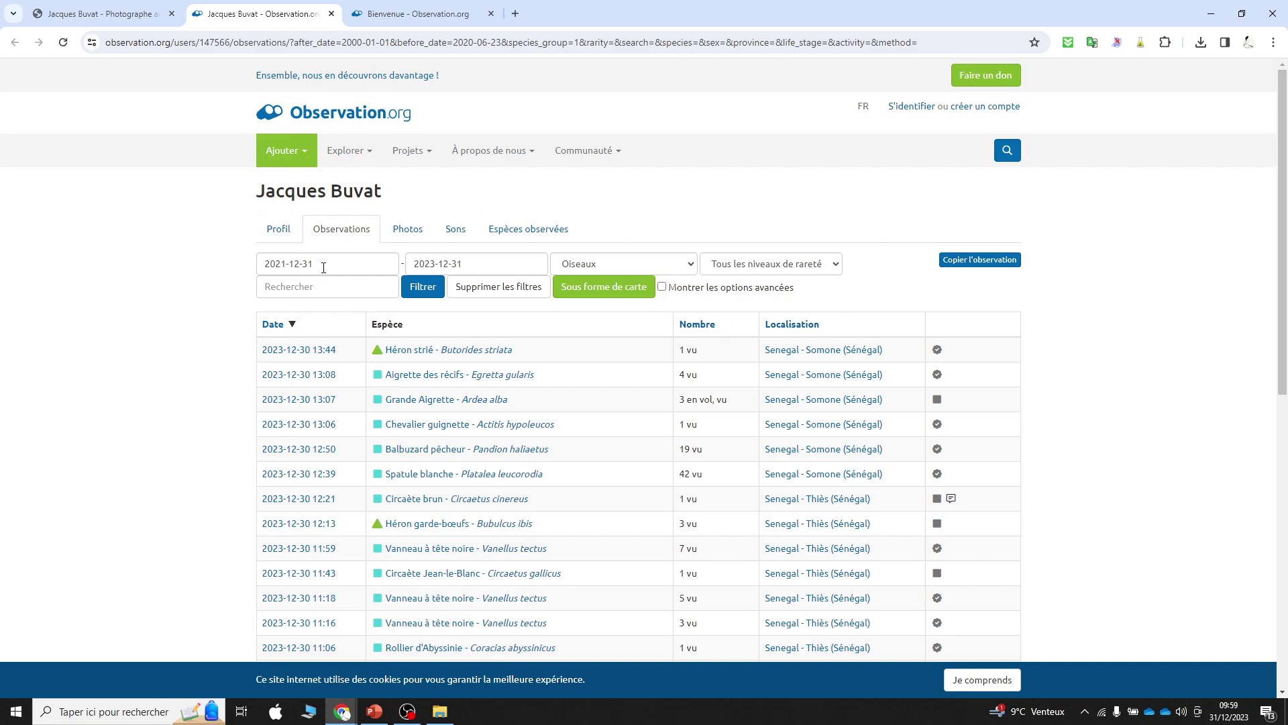
Step: Switch the species group filter to "Tous les groupes d'espèces" and return it to Oiseaux
{"action": "left_click", "coordinate": [613, 264]}
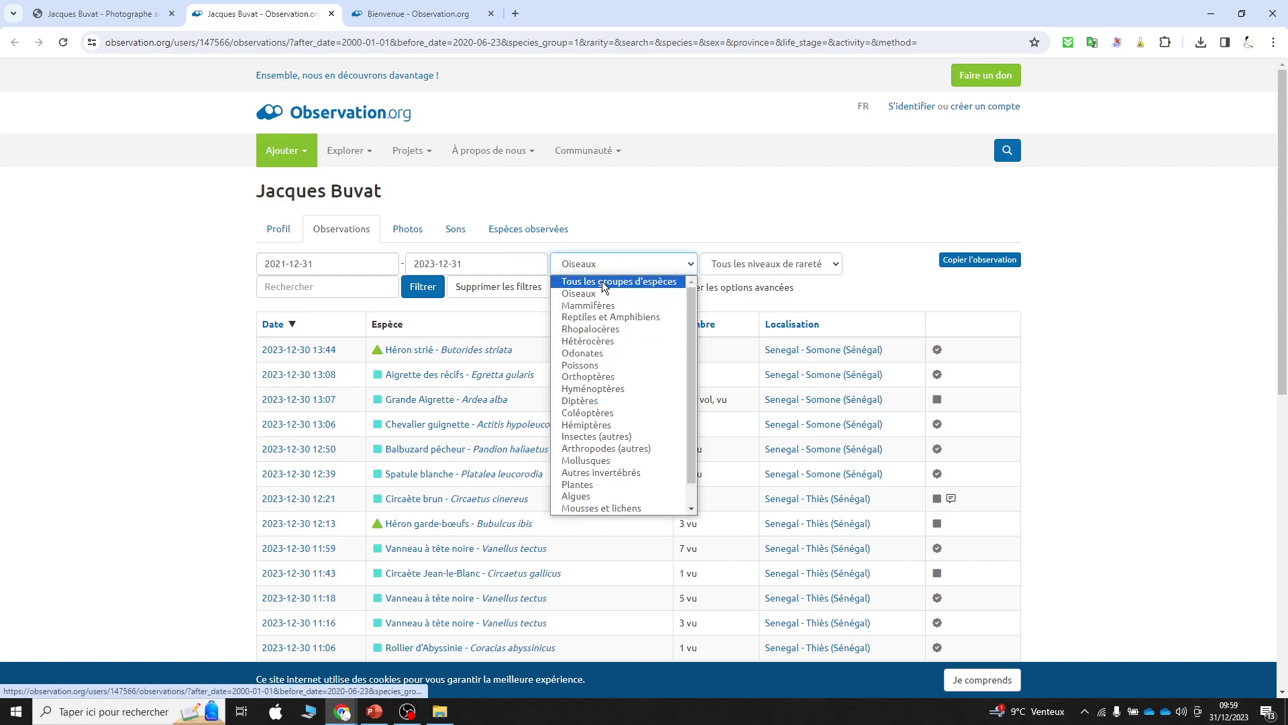
{"action": "left_click", "coordinate": [604, 285]}
{"action": "left_click", "coordinate": [627, 265]}
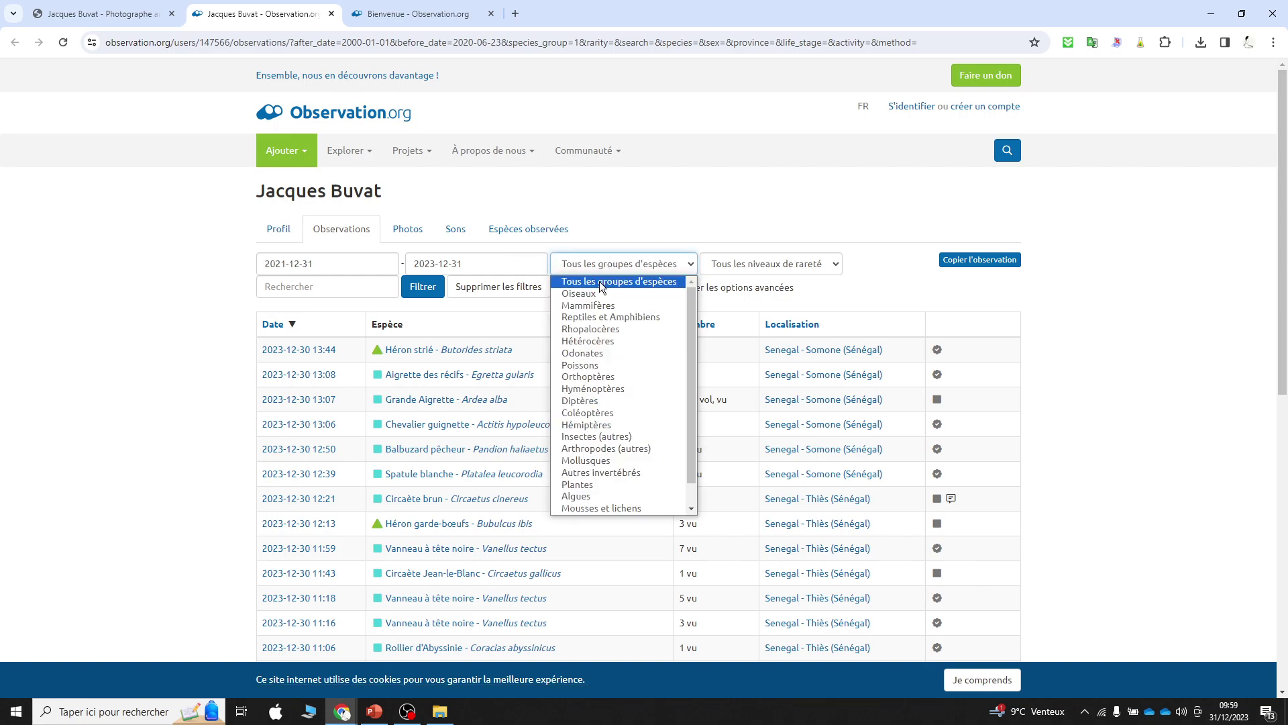
{"action": "left_click", "coordinate": [593, 294]}
{"action": "left_click", "coordinate": [593, 262]}
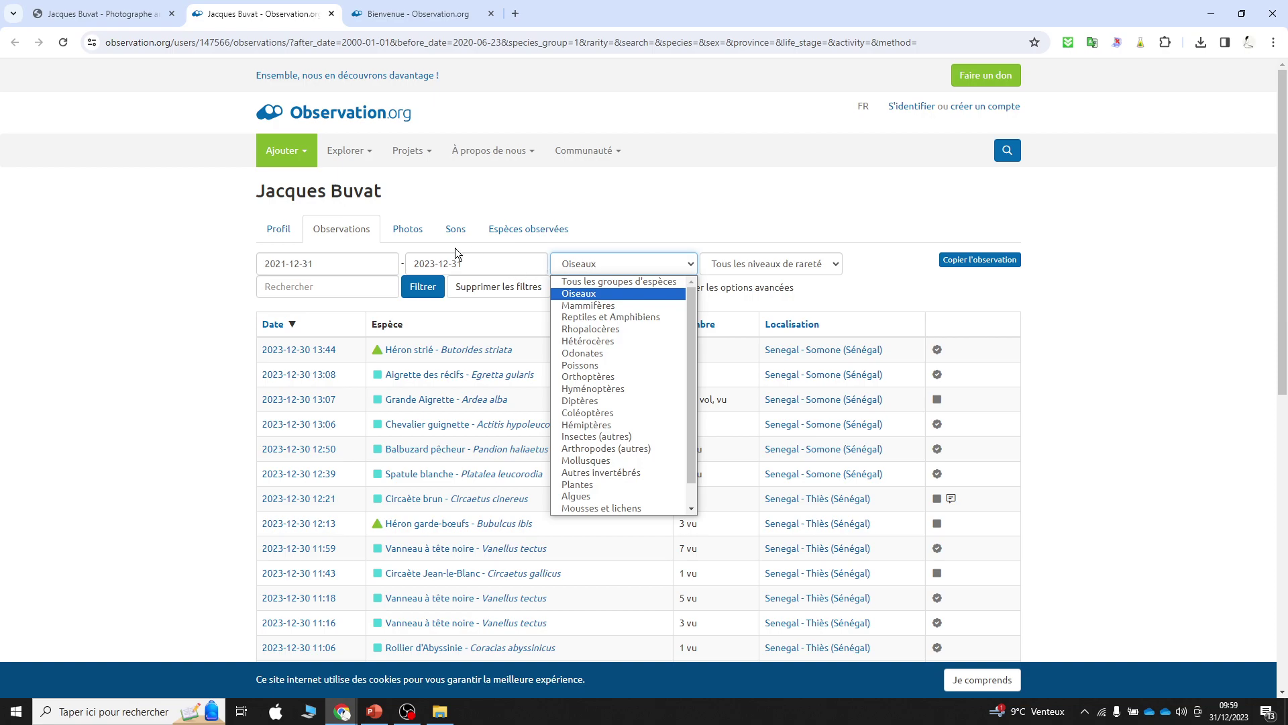
Step: Set the start date of the observation period to 1991-01-01
{"action": "left_click", "coordinate": [349, 267]}
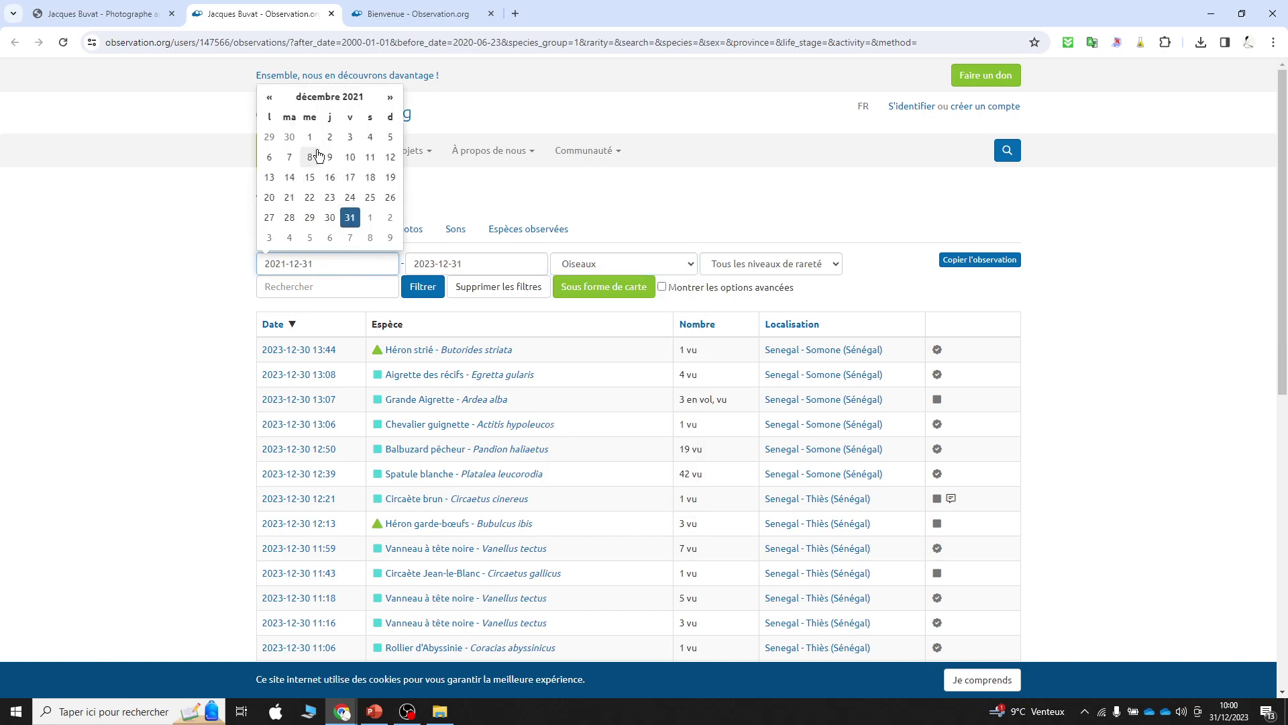
{"action": "left_click", "coordinate": [336, 96]}
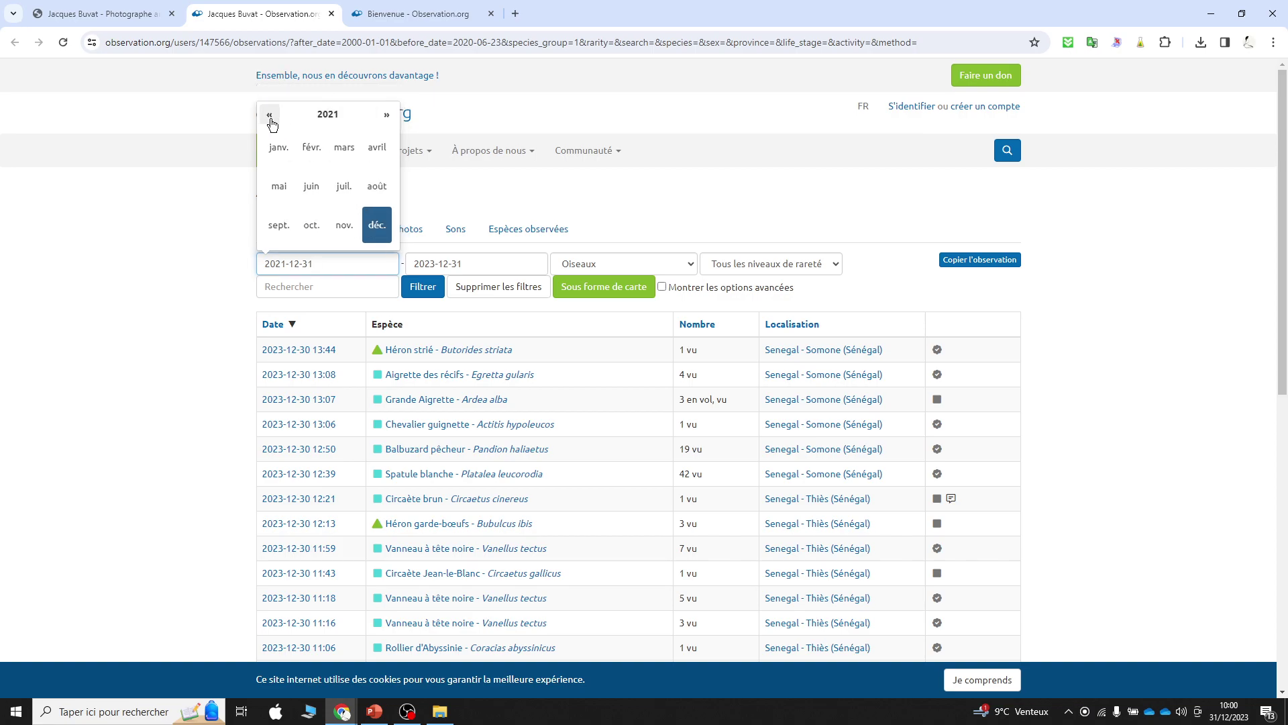
{"action": "left_click", "coordinate": [324, 114]}
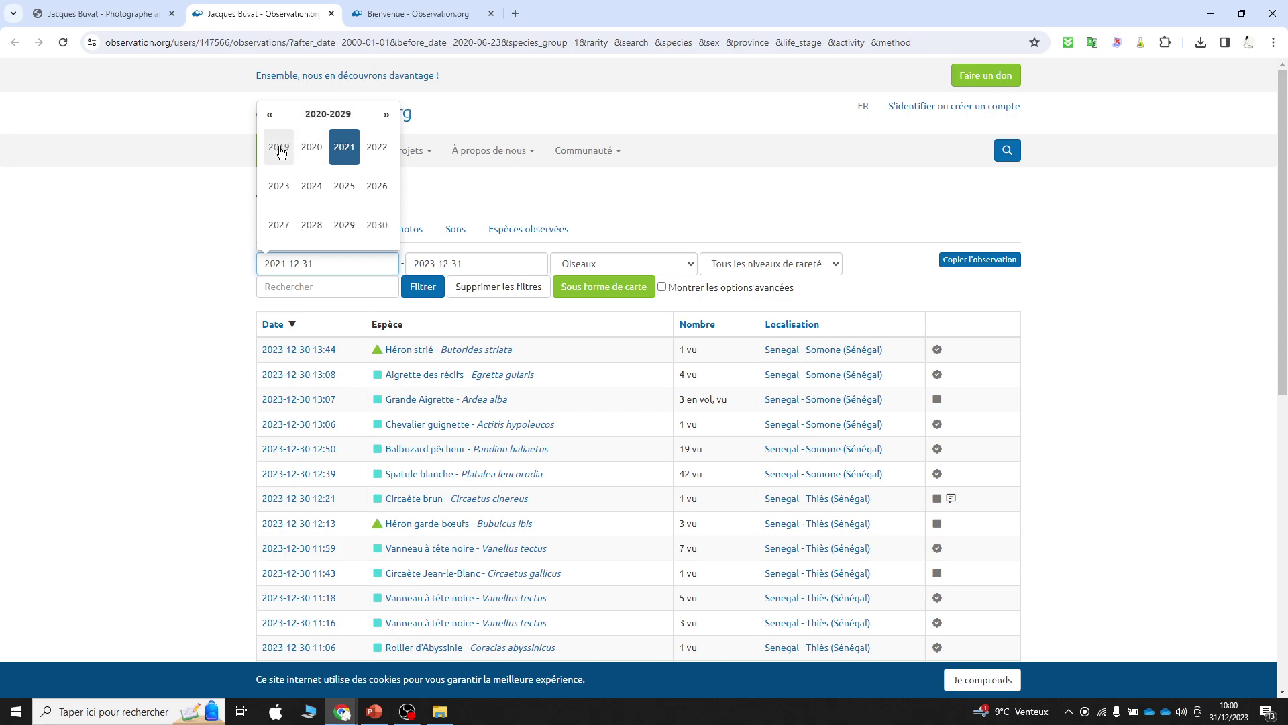
{"action": "left_click", "coordinate": [275, 120]}
{"action": "left_click", "coordinate": [275, 121]}
{"action": "left_click", "coordinate": [275, 121]}
{"action": "left_click", "coordinate": [275, 121]}
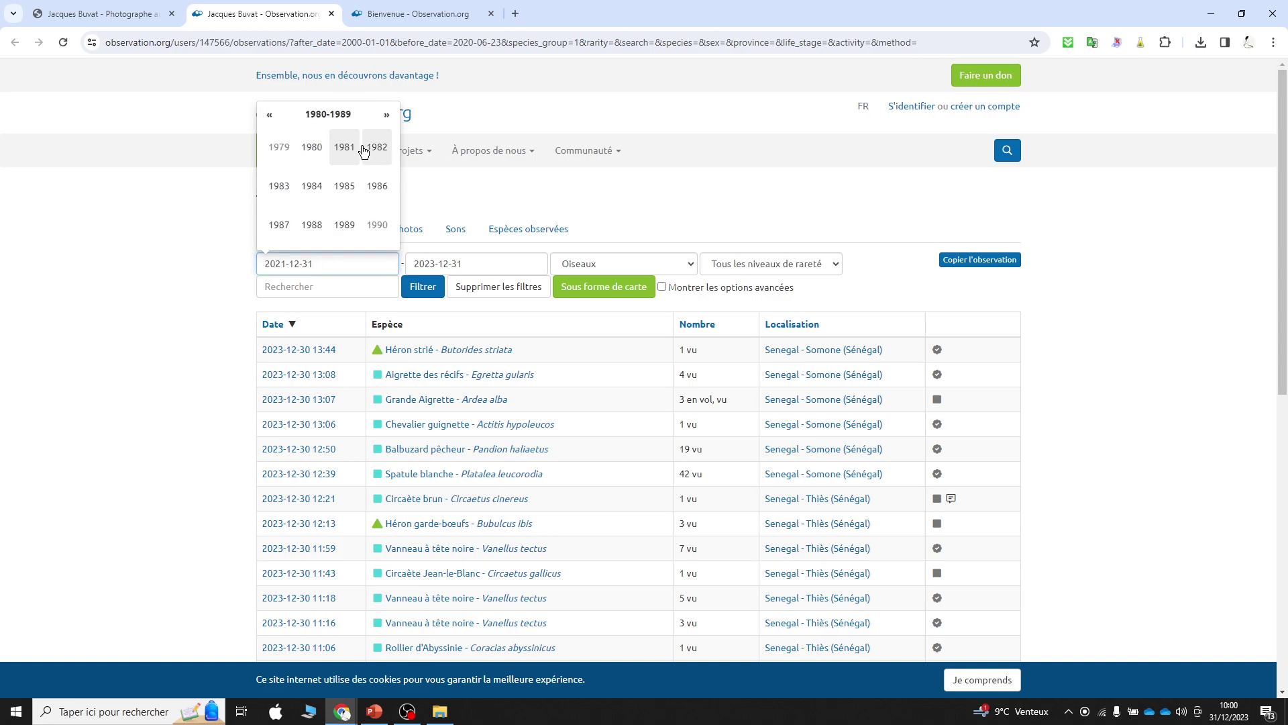
{"action": "left_click", "coordinate": [376, 225]}
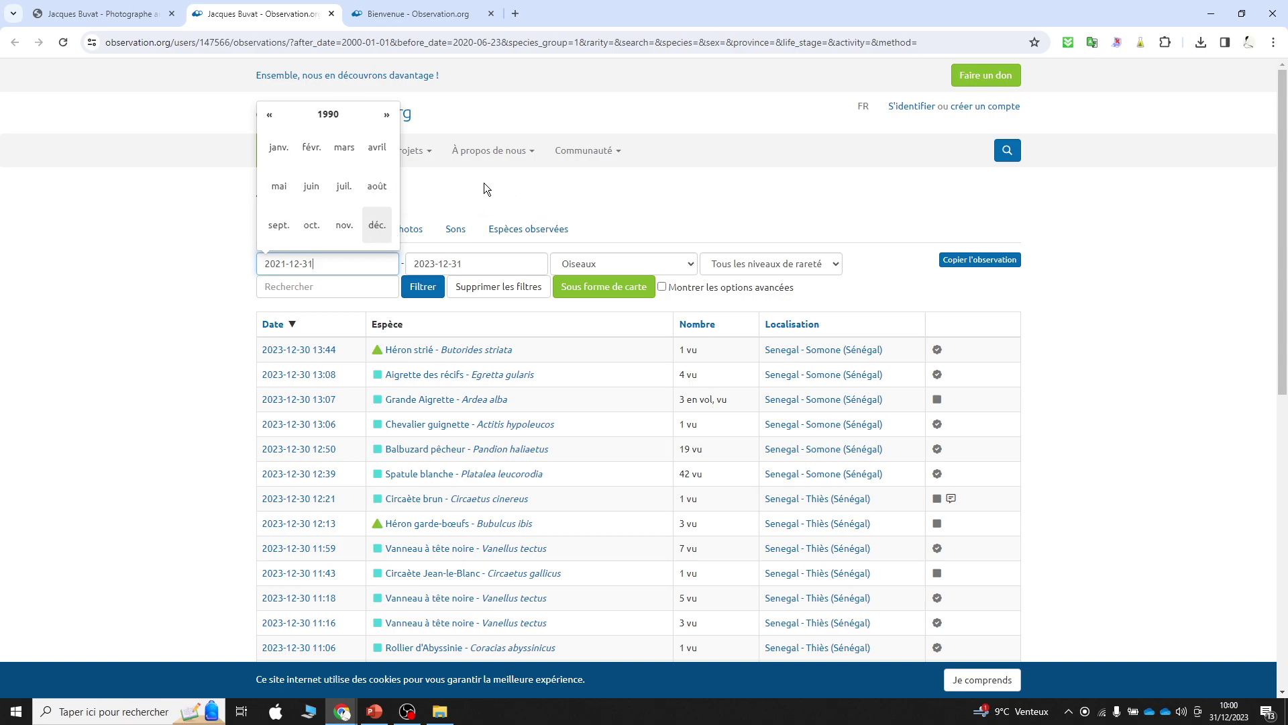
{"action": "left_click", "coordinate": [376, 230]}
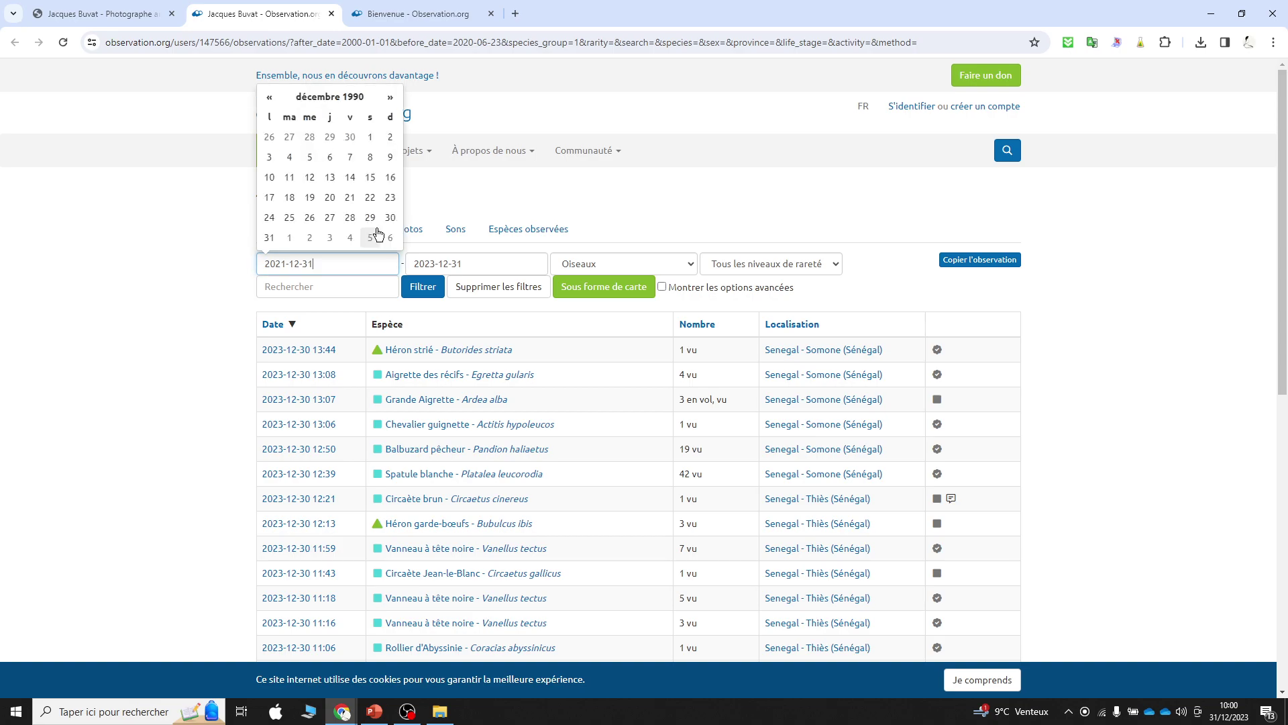
{"action": "left_click", "coordinate": [288, 243]}
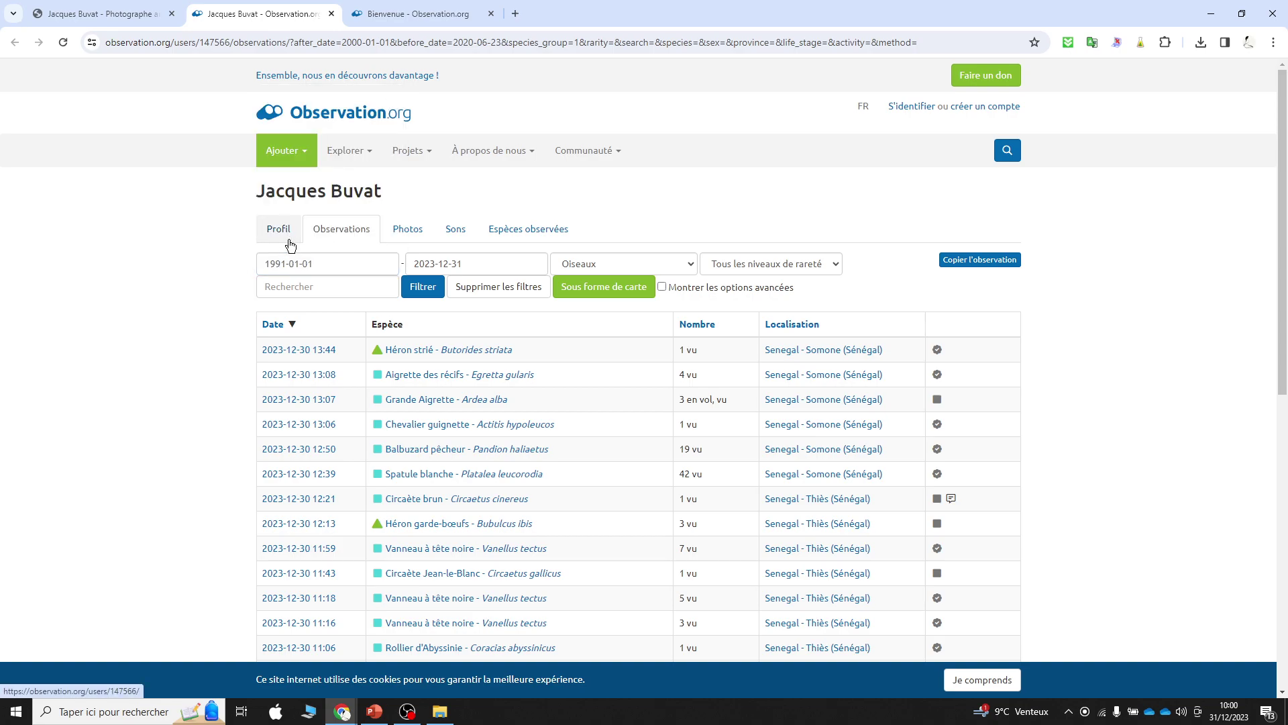
Step: Apply the new date filter and sort the observations by date with the oldest first
{"action": "left_click", "coordinate": [346, 263]}
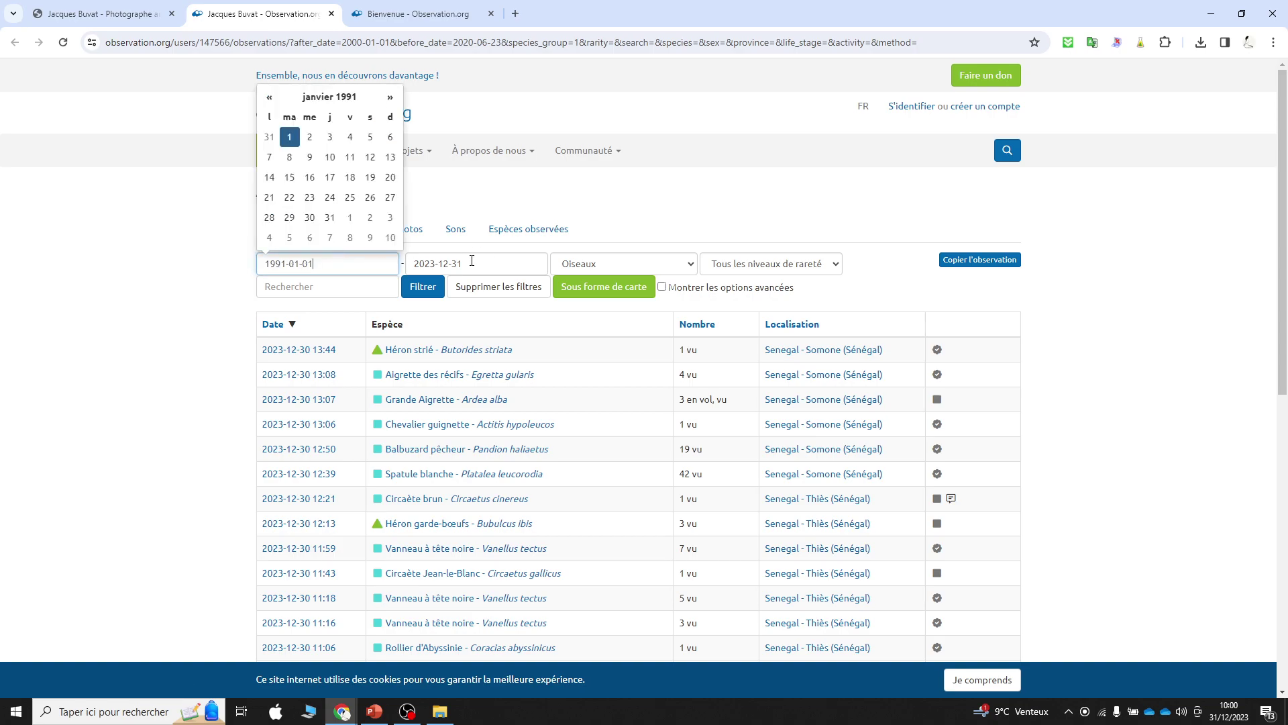
{"action": "left_click", "coordinate": [673, 205]}
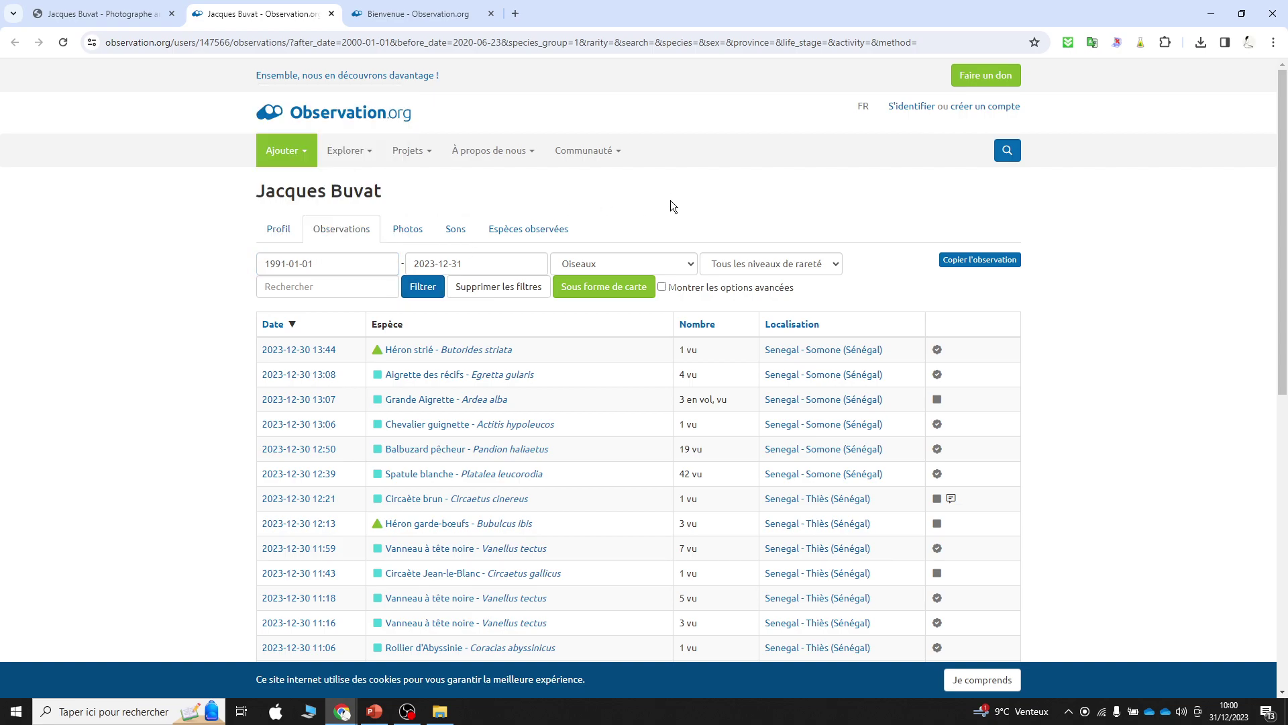
{"action": "left_click", "coordinate": [424, 292]}
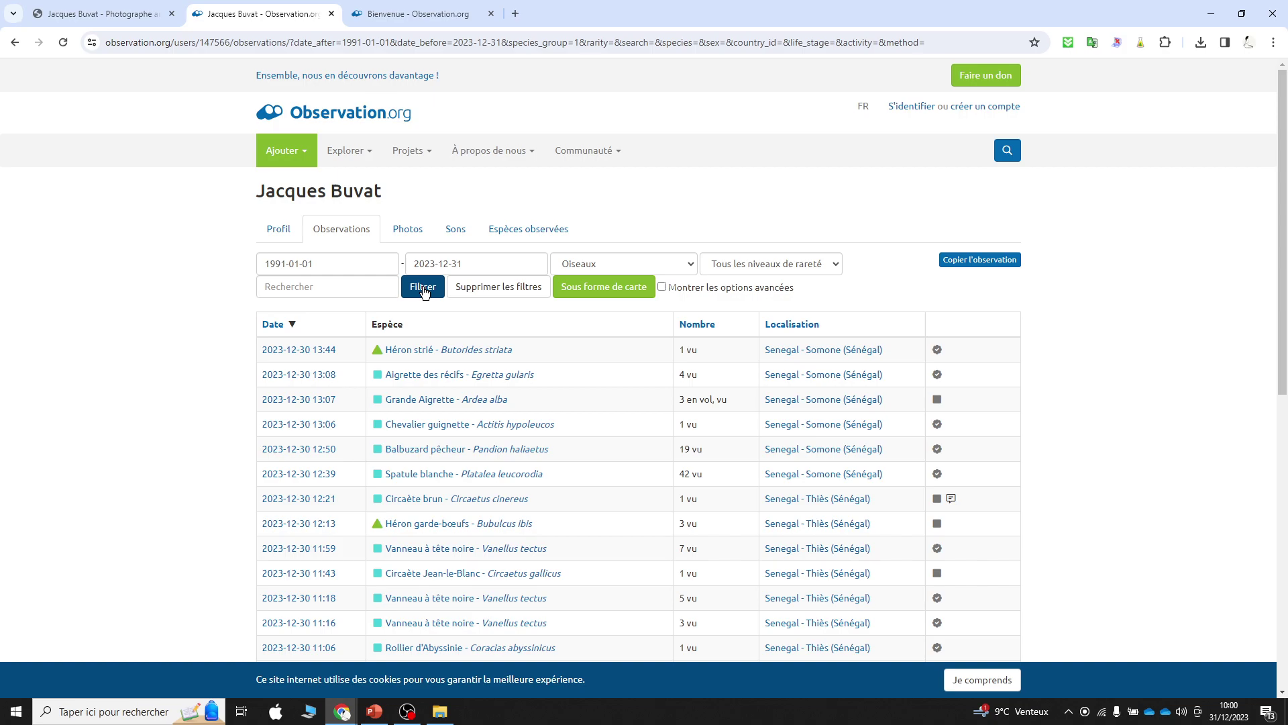
{"action": "left_click", "coordinate": [272, 325]}
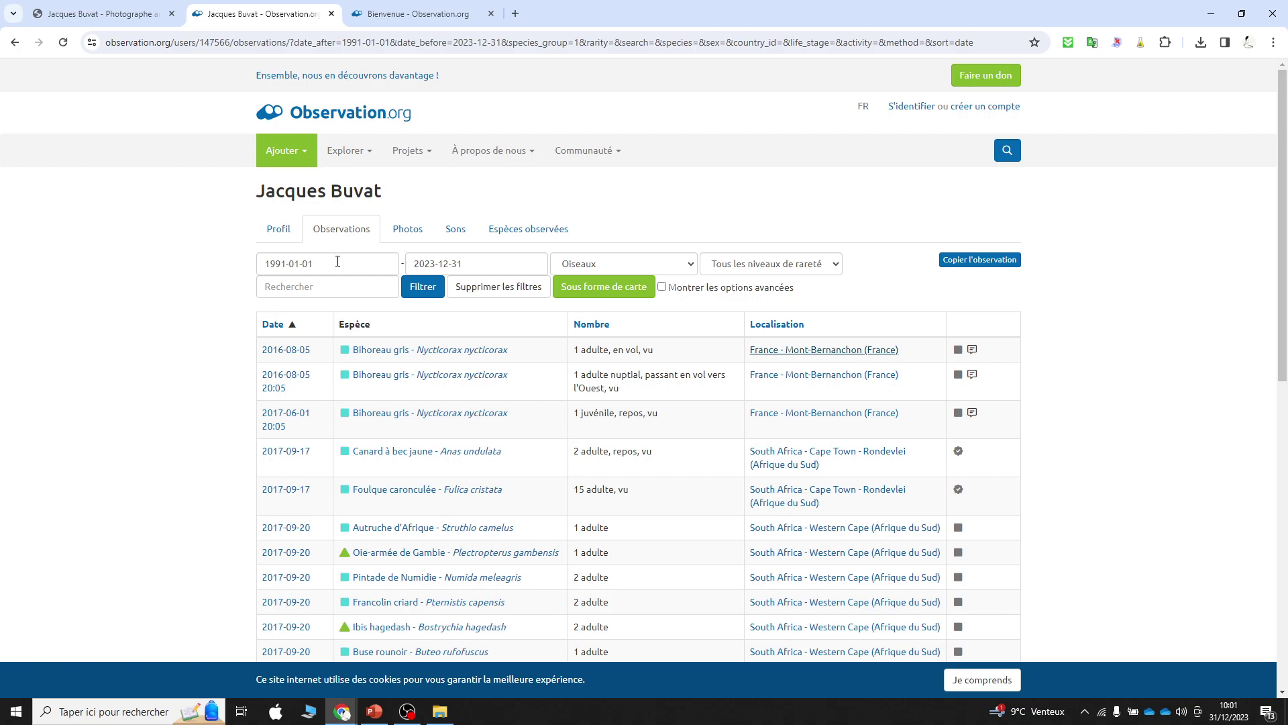
Step: Show the advanced filter options and filter the observations by the country Sénégal
{"action": "left_click", "coordinate": [662, 287]}
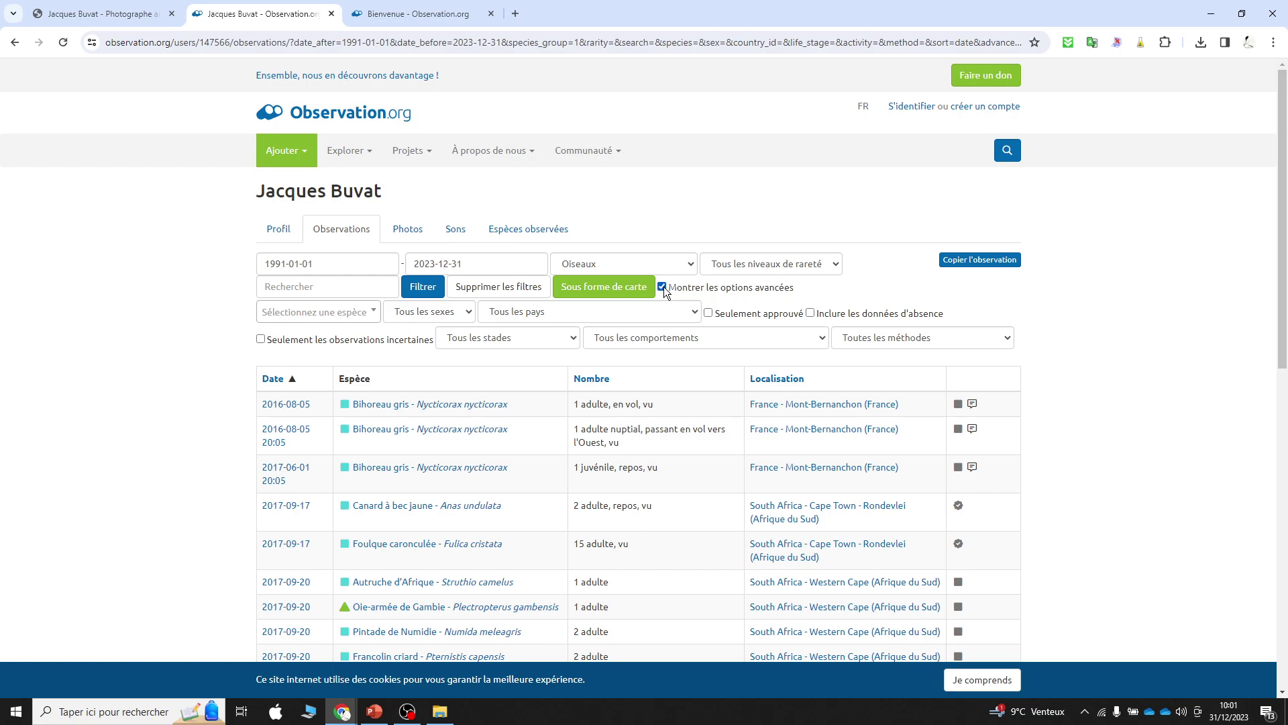
{"action": "left_click", "coordinate": [577, 315]}
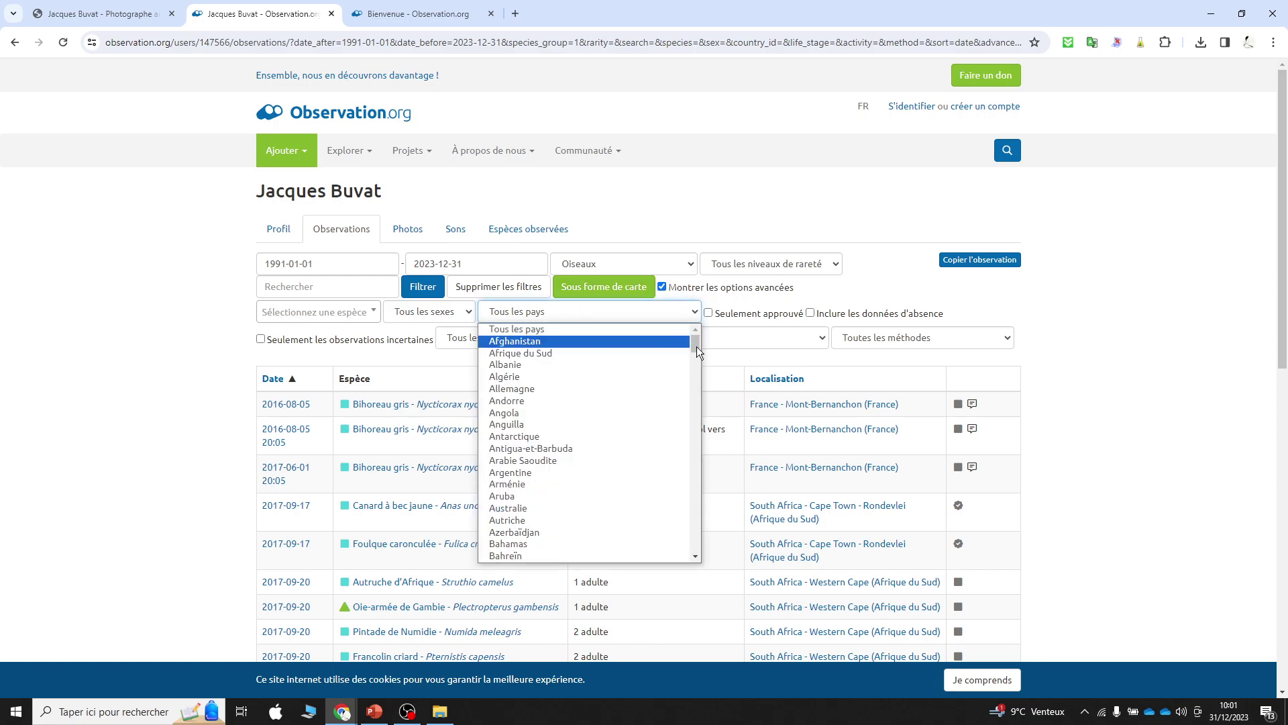
{"action": "left_click_drag", "start_coordinate": [697, 346], "coordinate": [695, 505]}
{"action": "scroll", "coordinate": [607, 501], "scroll_direction": "down", "scroll_amount": 4}
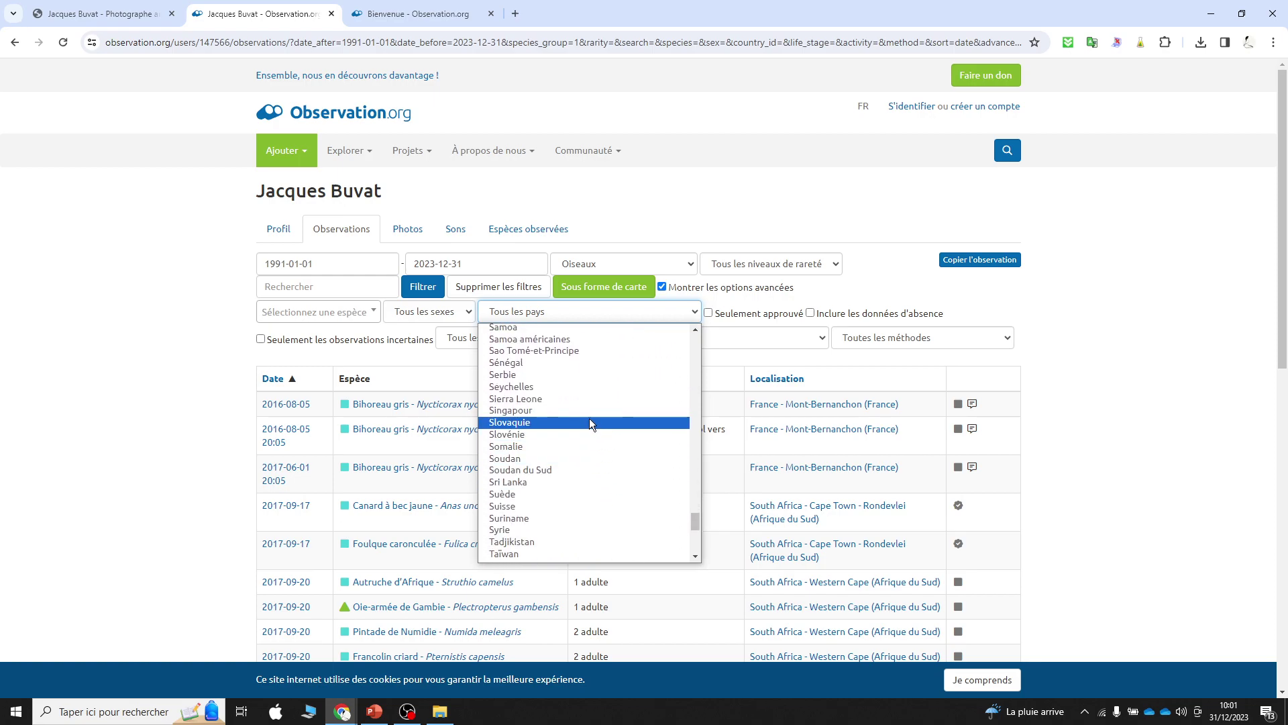
{"action": "left_click", "coordinate": [586, 362]}
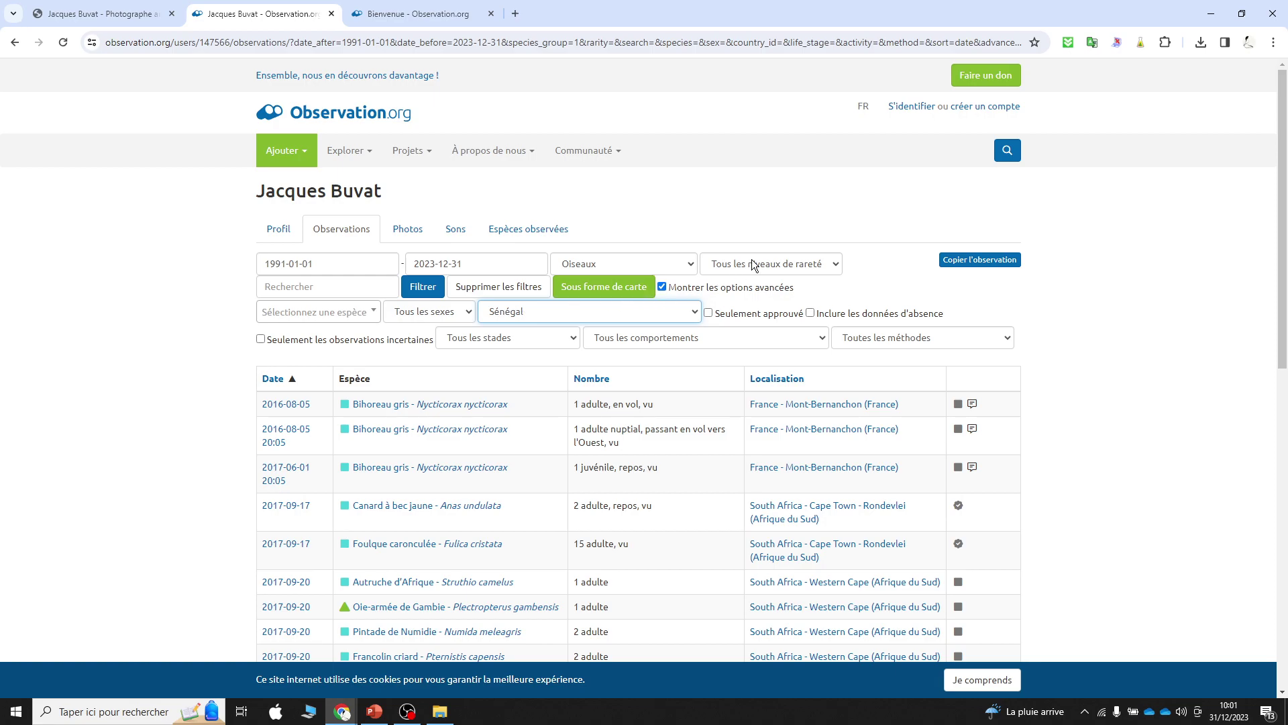
{"action": "left_click", "coordinate": [414, 294]}
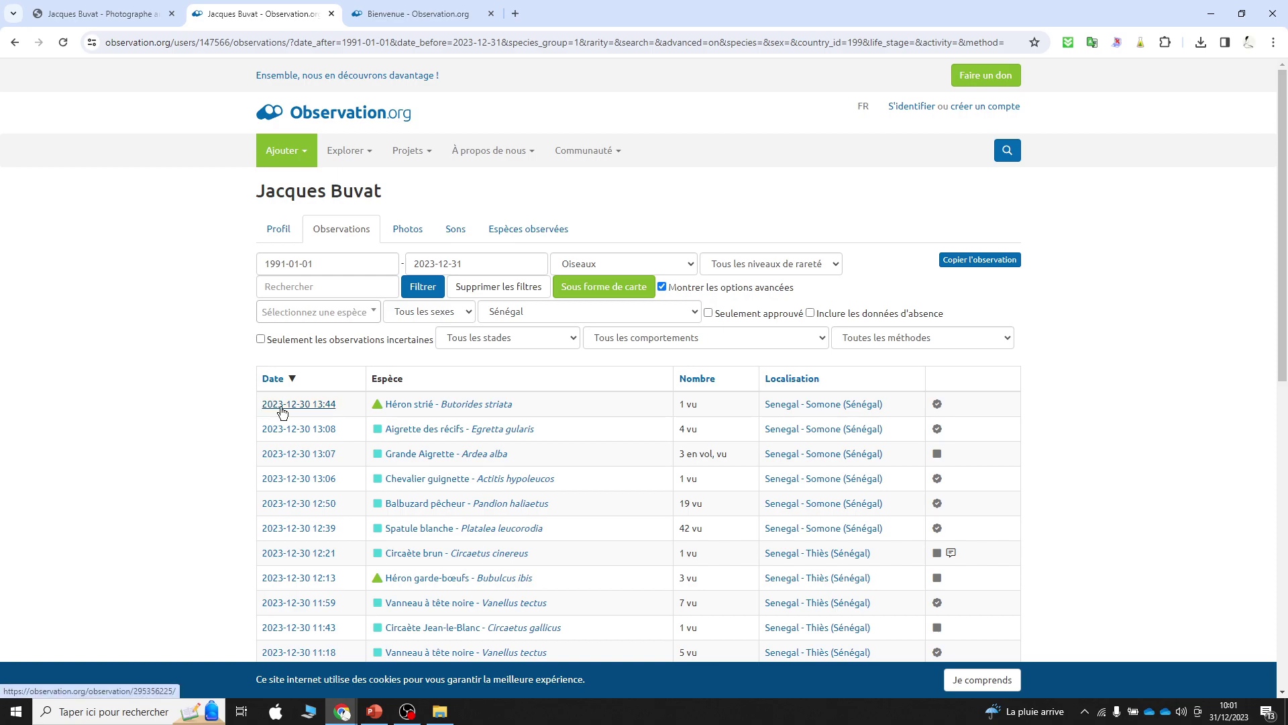
Step: Sort the Senegal observations by date with the oldest first and look through the first page of the list
{"action": "left_click", "coordinate": [270, 381]}
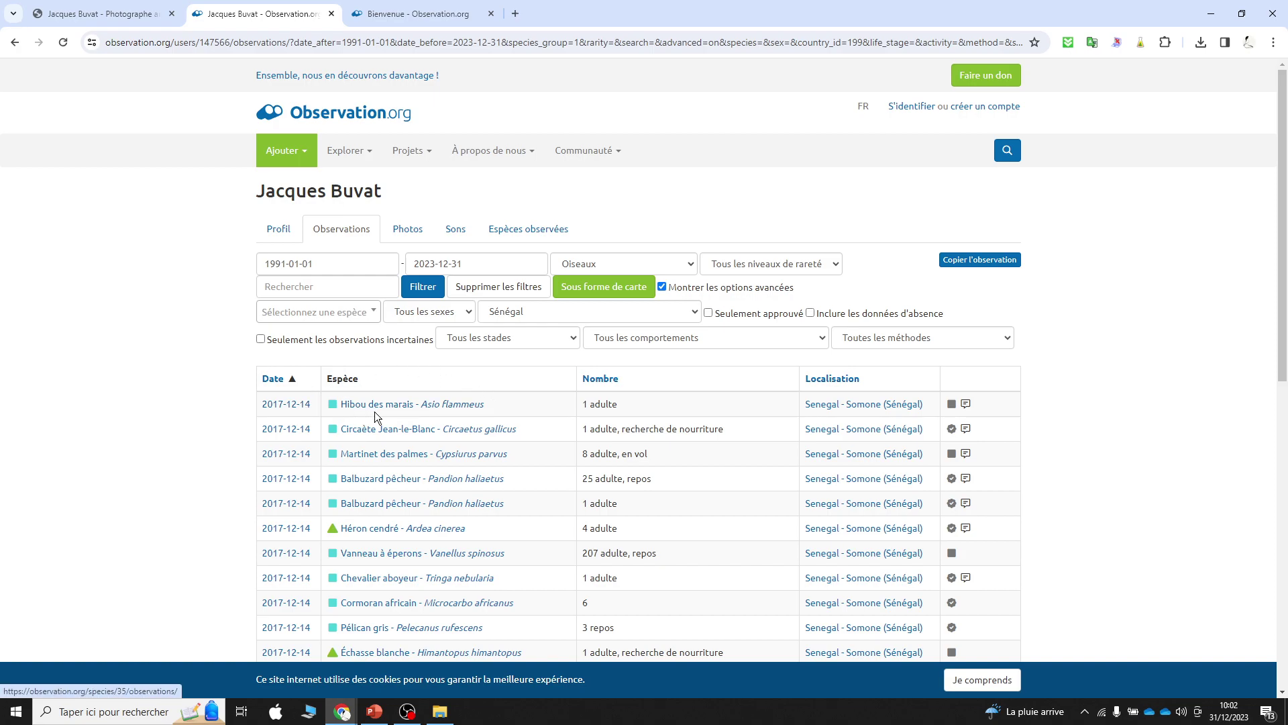
{"action": "scroll", "coordinate": [777, 428], "scroll_direction": "down", "scroll_amount": 5}
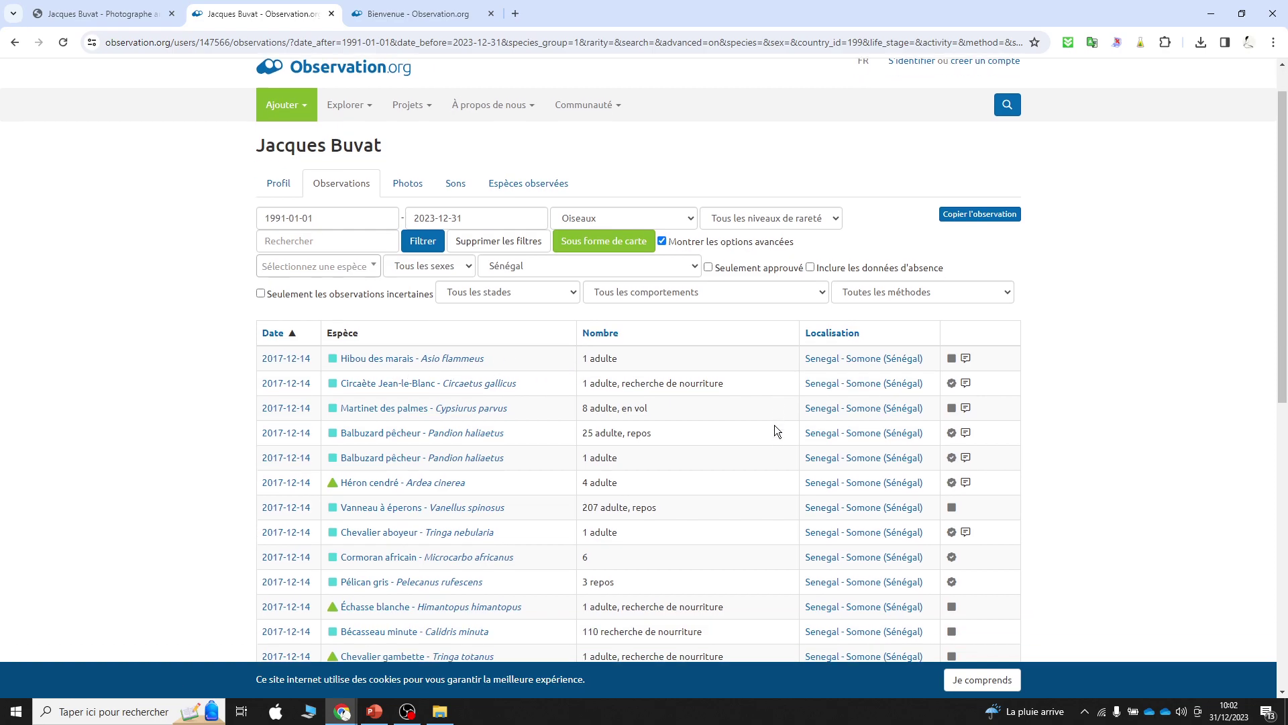
{"action": "scroll", "coordinate": [773, 430], "scroll_direction": "down", "scroll_amount": 1}
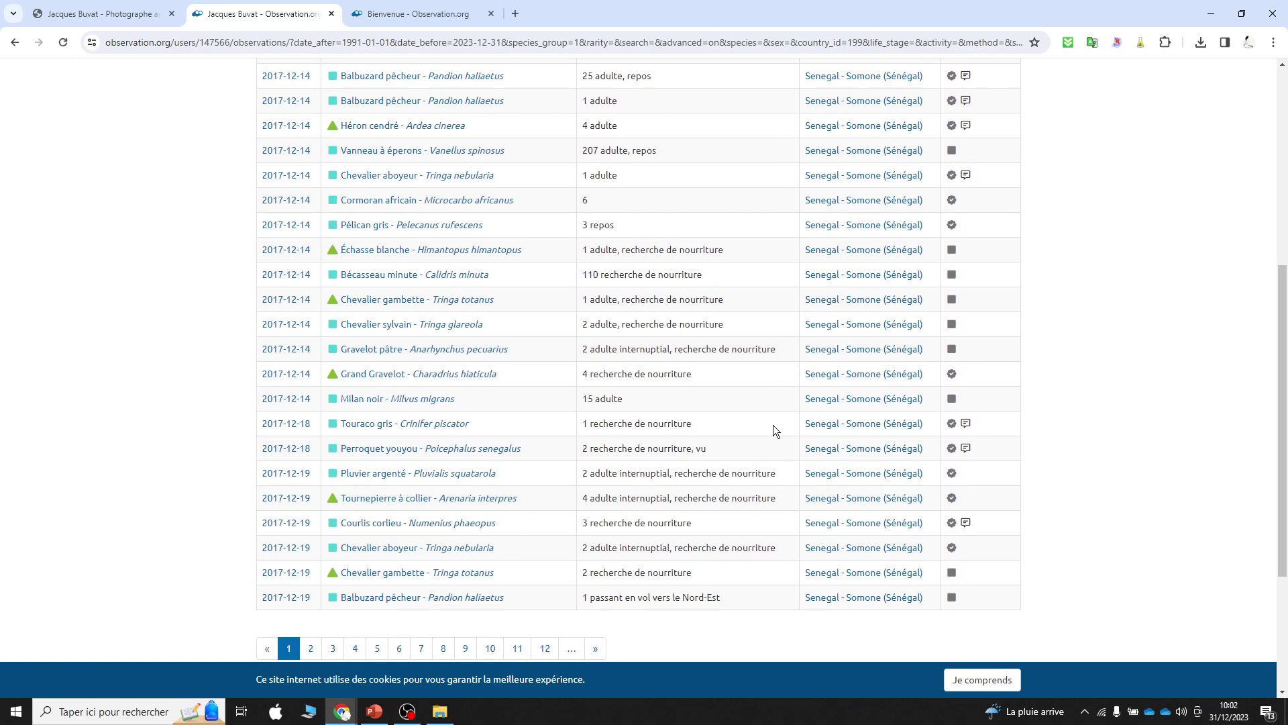
{"action": "scroll", "coordinate": [772, 425], "scroll_direction": "up", "scroll_amount": 6}
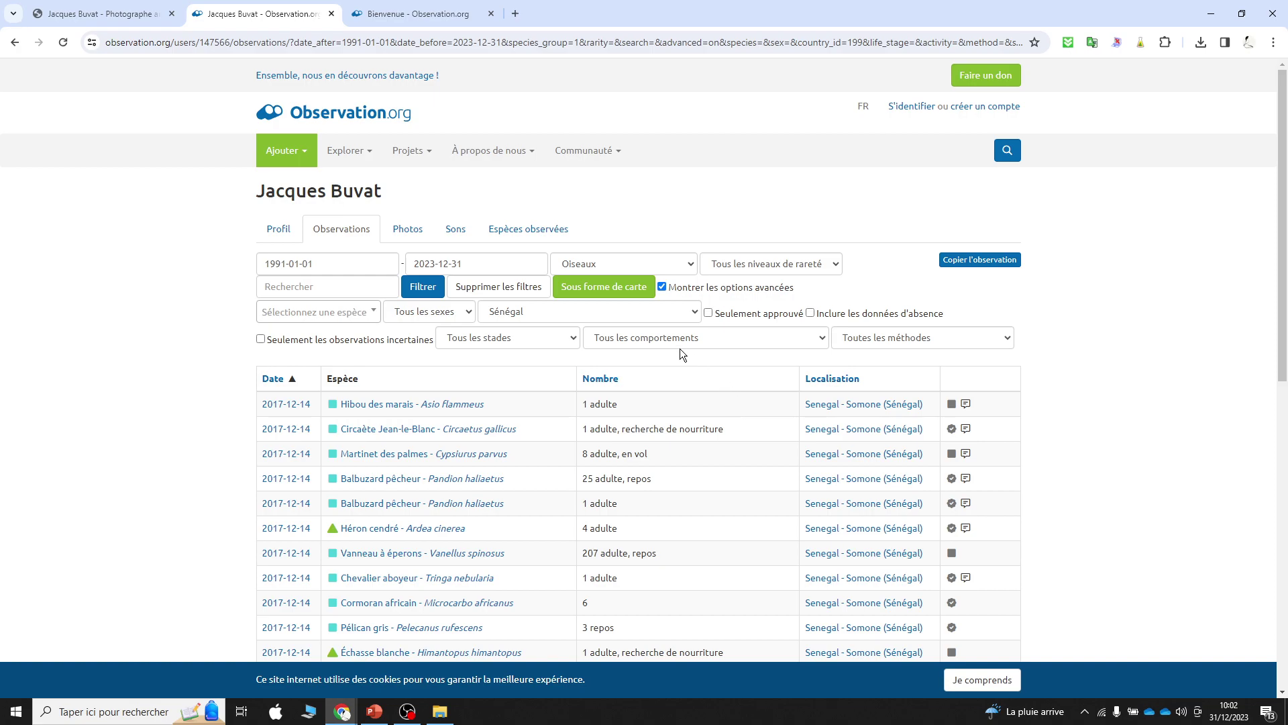
Step: Display the filtered observations as a map and show the label of an observation point on the lagoon island
{"action": "left_click", "coordinate": [606, 290]}
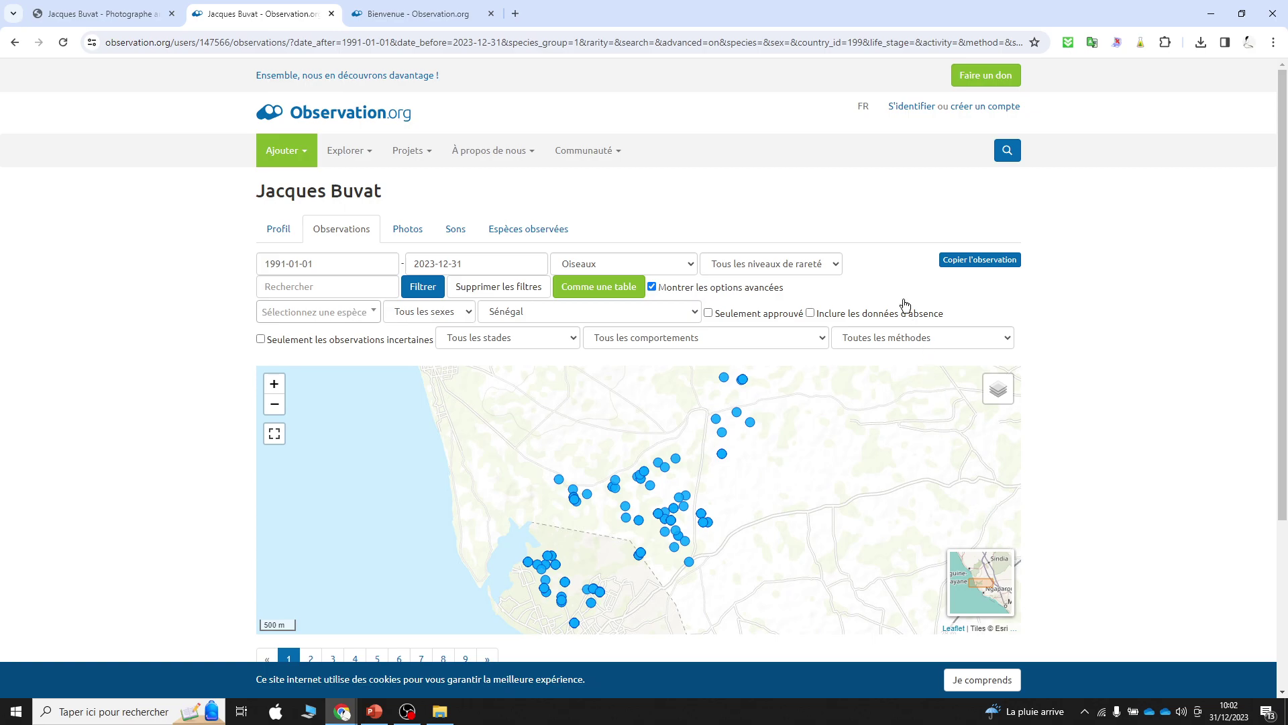
{"action": "left_click", "coordinate": [609, 544]}
{"action": "scroll", "coordinate": [609, 544], "scroll_direction": "up", "scroll_amount": 2}
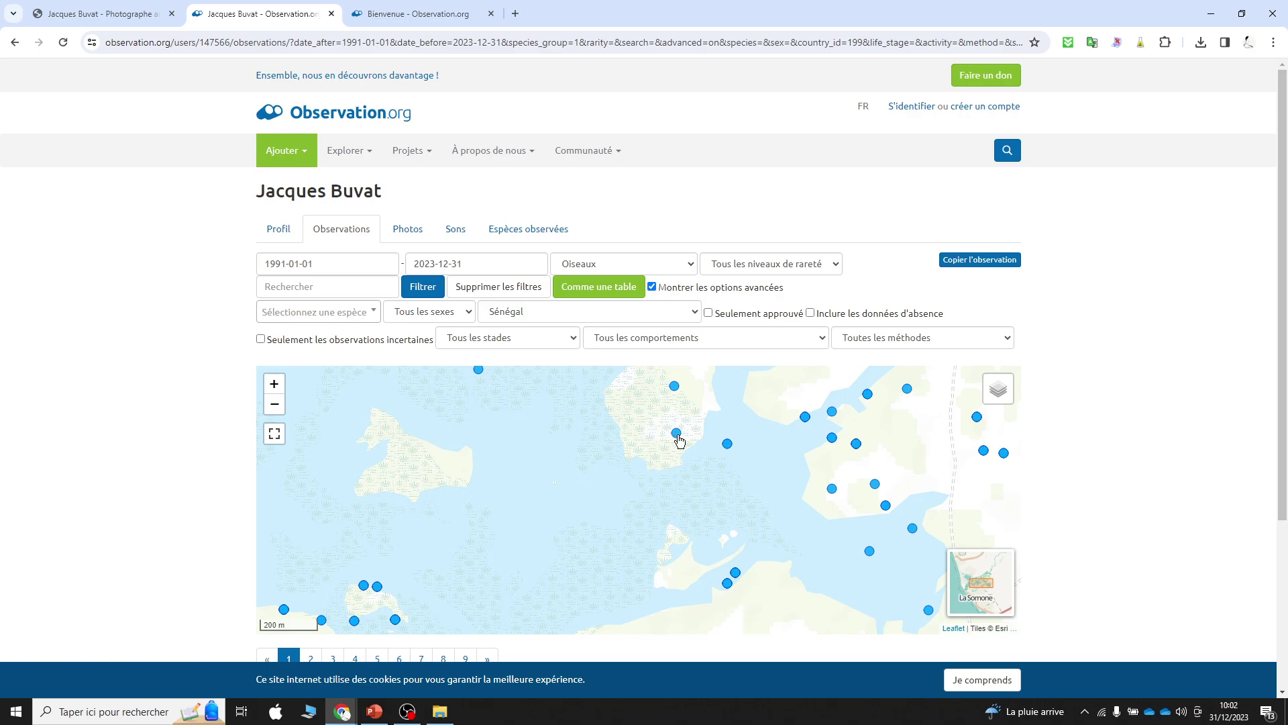
{"action": "left_click", "coordinate": [678, 437]}
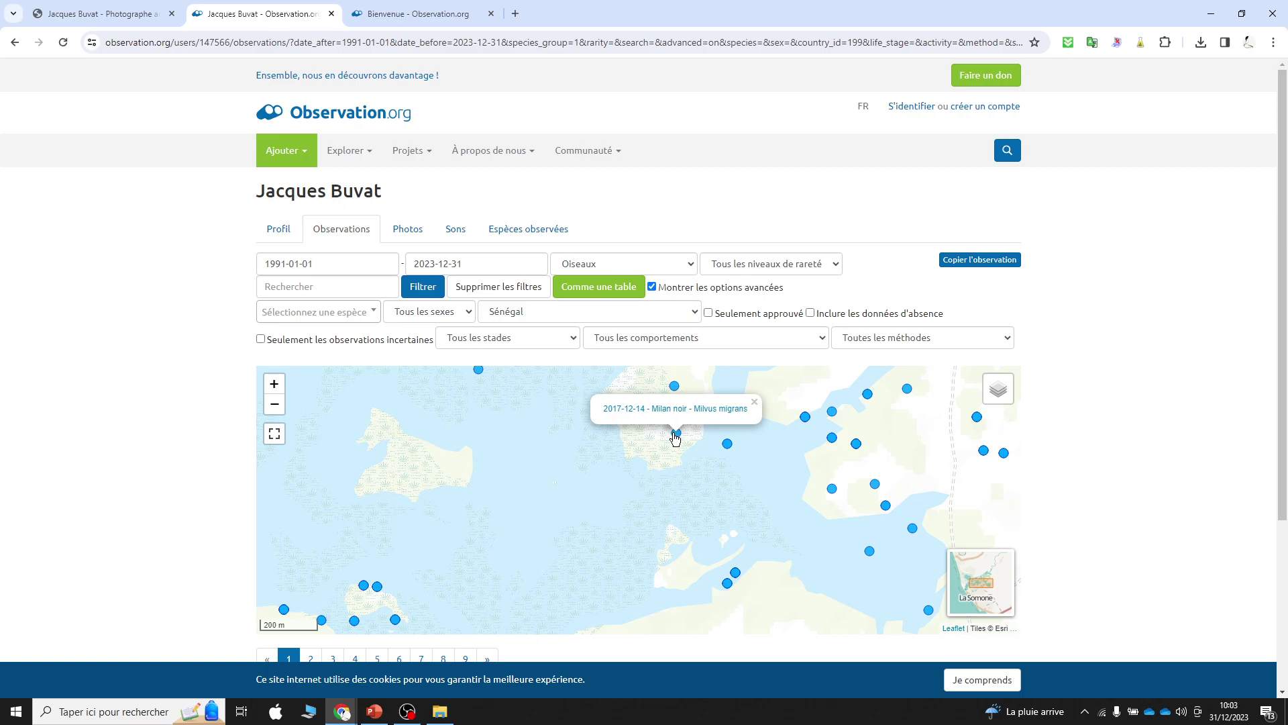
Step: Change the map background to satellite imagery and show the label of an observation point at the northern end of the cluster
{"action": "mouse_move", "coordinate": [1004, 392]}
{"action": "left_click", "coordinate": [960, 459]}
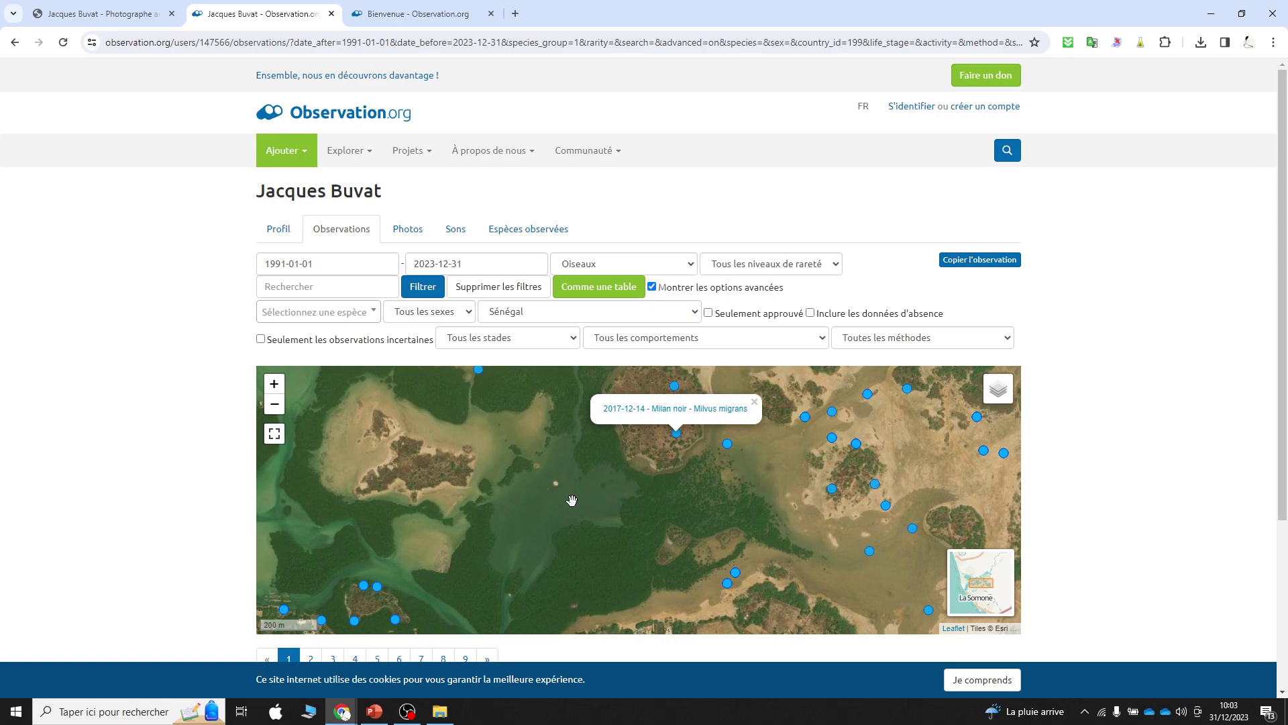
{"action": "scroll", "coordinate": [572, 499], "scroll_direction": "down", "scroll_amount": 2}
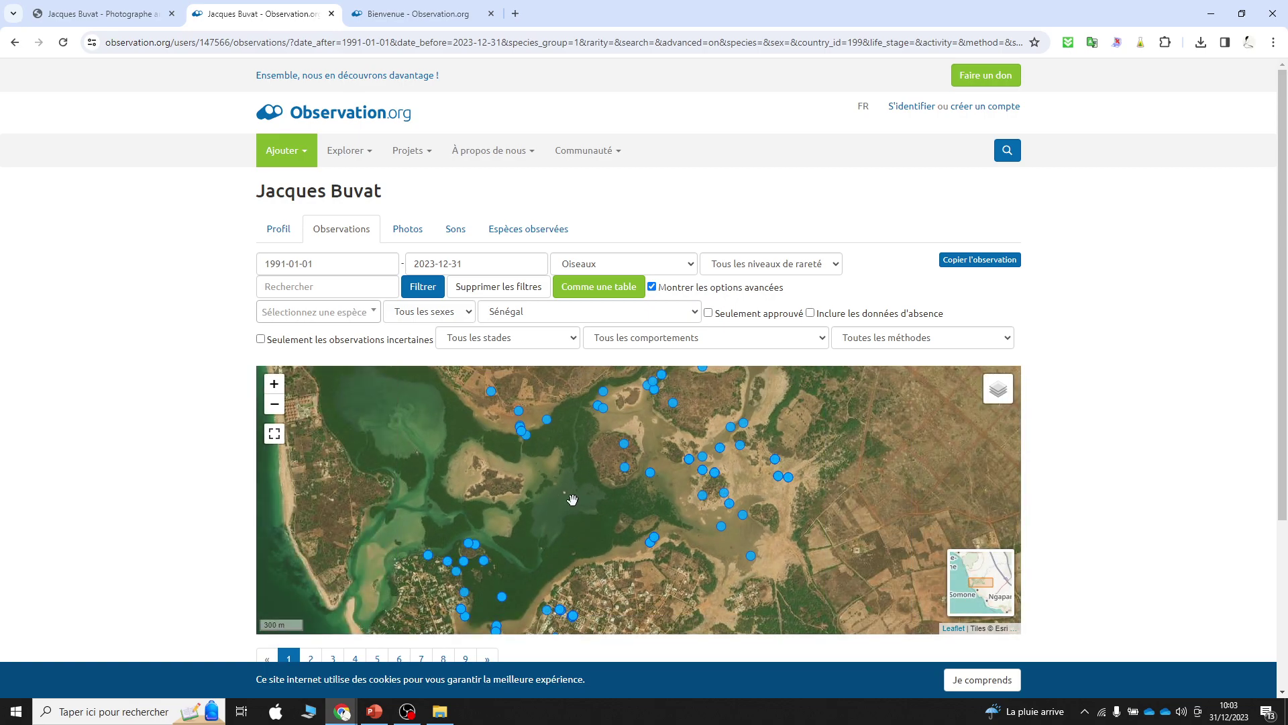
{"action": "left_click_drag", "start_coordinate": [567, 490], "coordinate": [570, 508]}
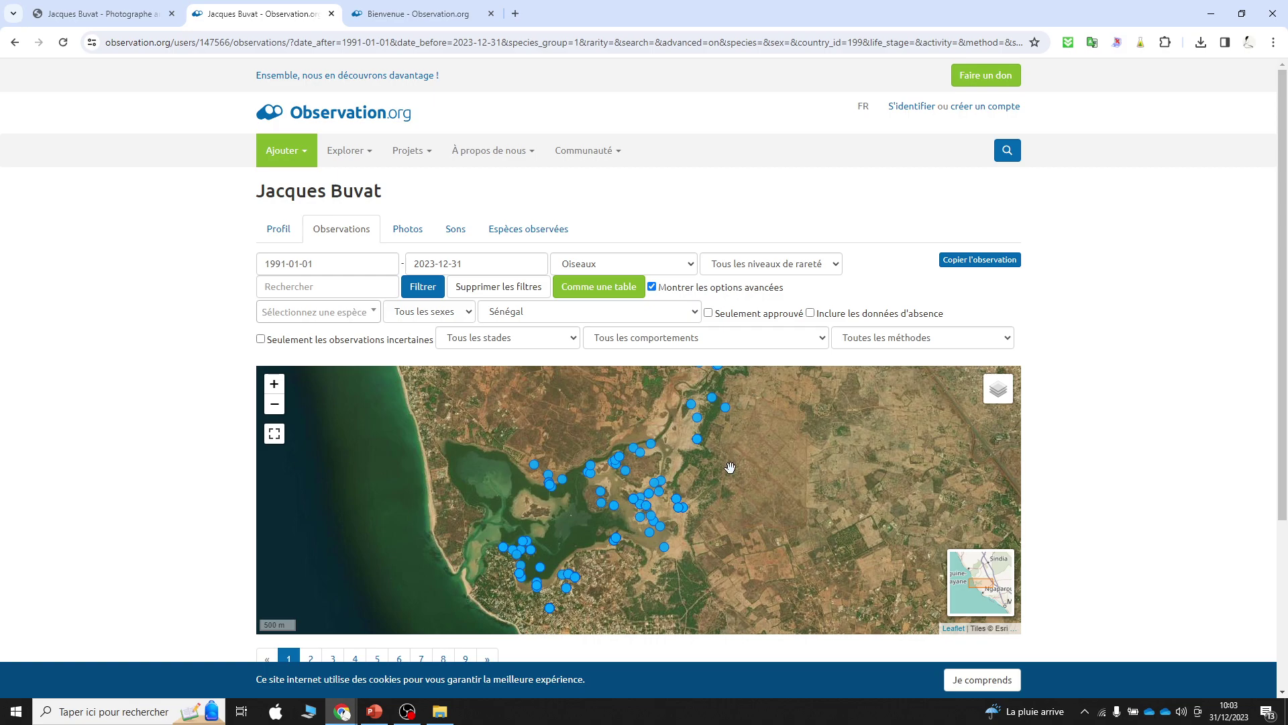
{"action": "scroll", "coordinate": [730, 468], "scroll_direction": "down", "scroll_amount": 1}
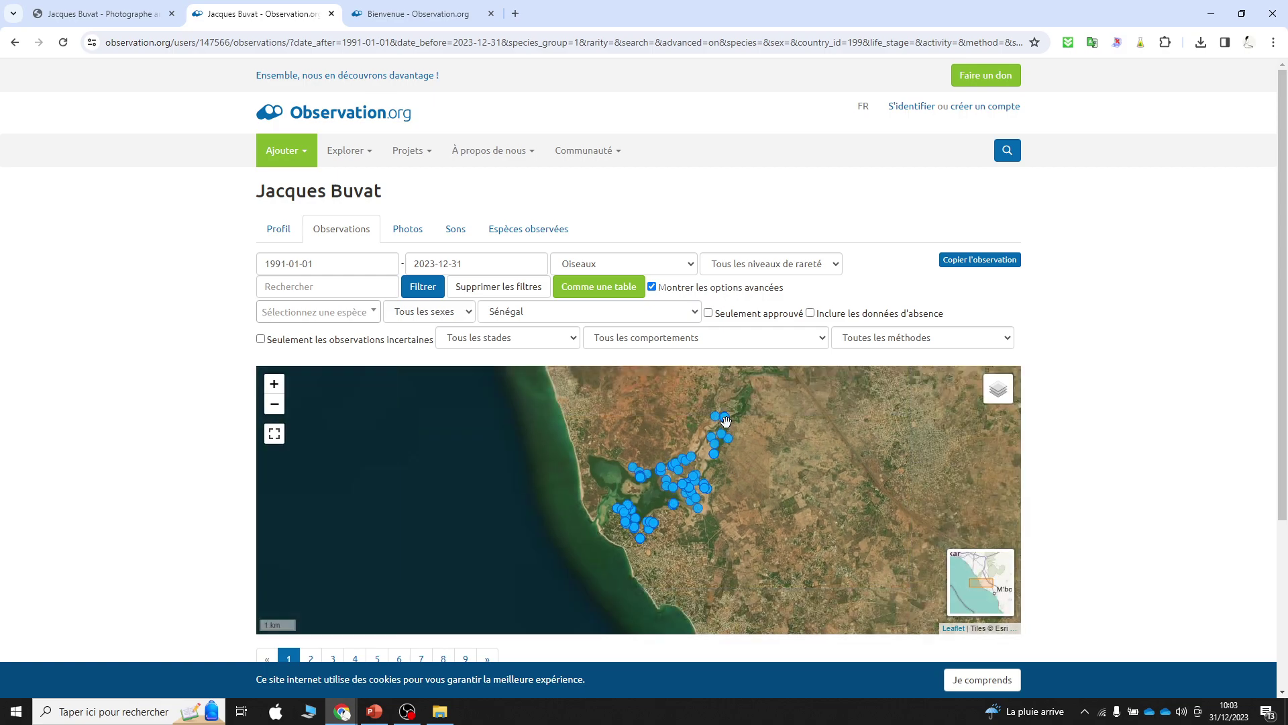
{"action": "left_click", "coordinate": [726, 417]}
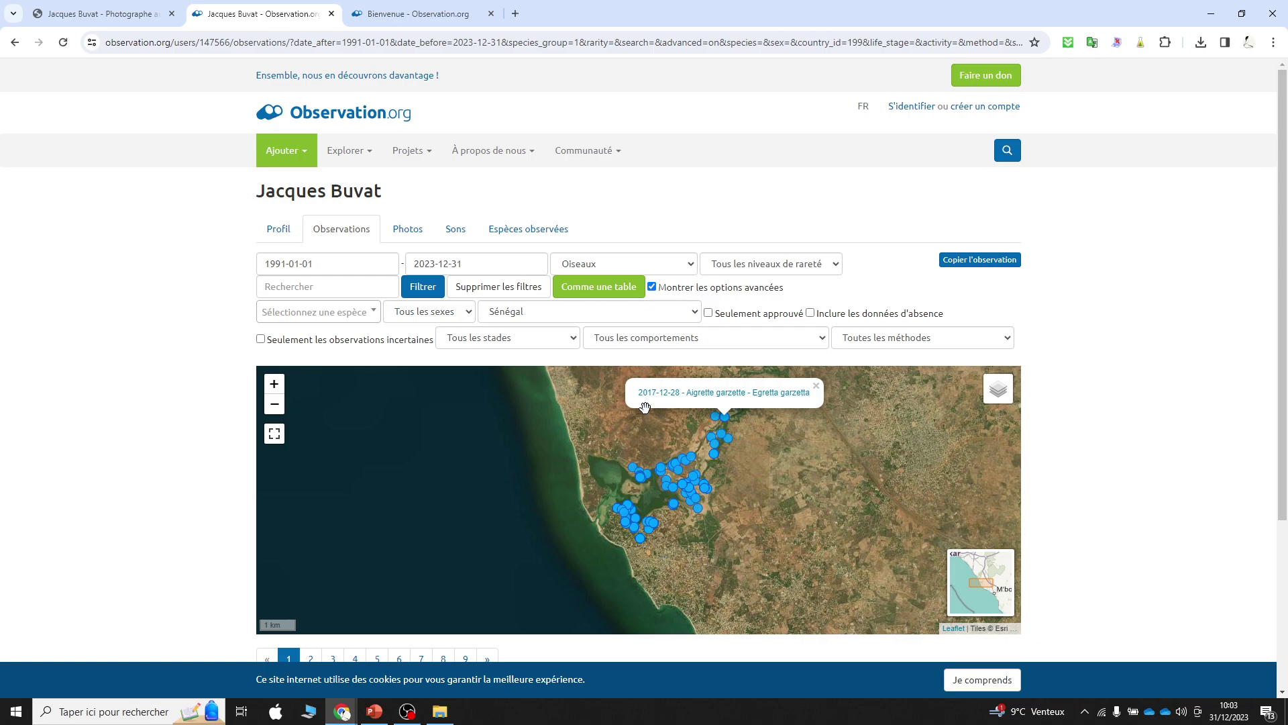
Step: Switch the observer's Senegal records back to a table and view all observations of the species Hibou des marais
{"action": "left_click", "coordinate": [593, 288]}
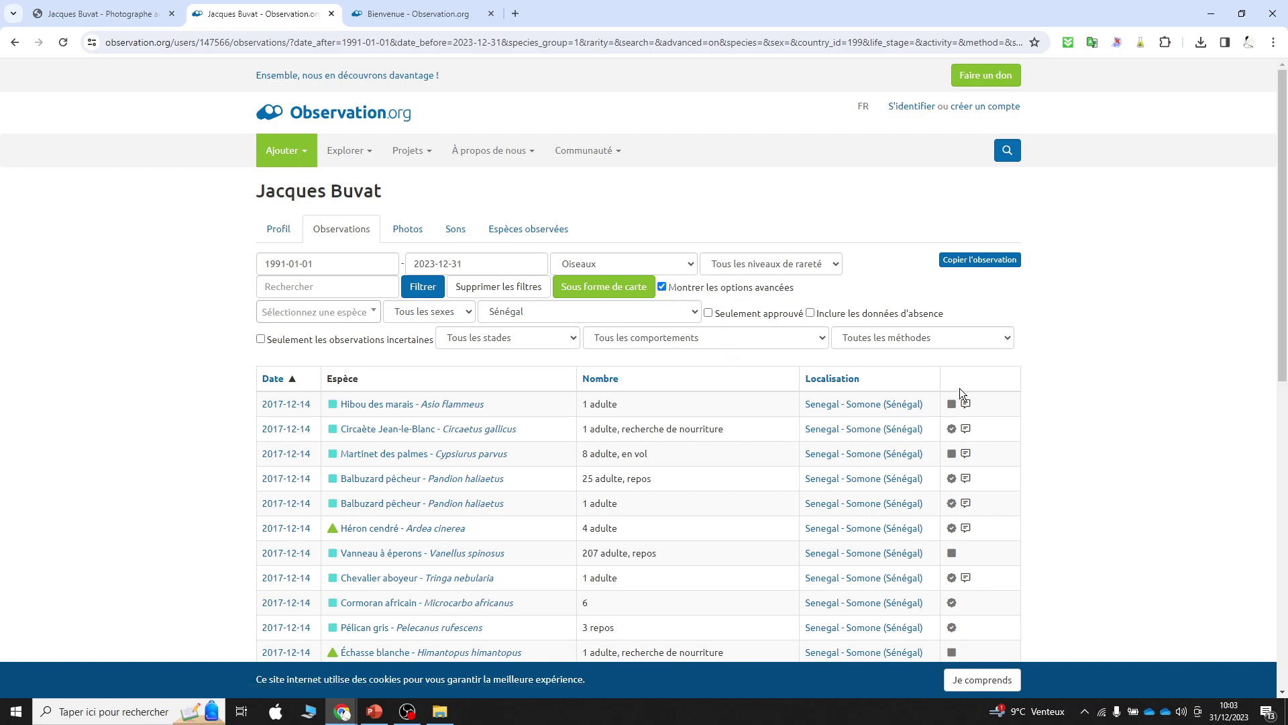
{"action": "mouse_move", "coordinate": [953, 407]}
{"action": "left_click", "coordinate": [380, 404]}
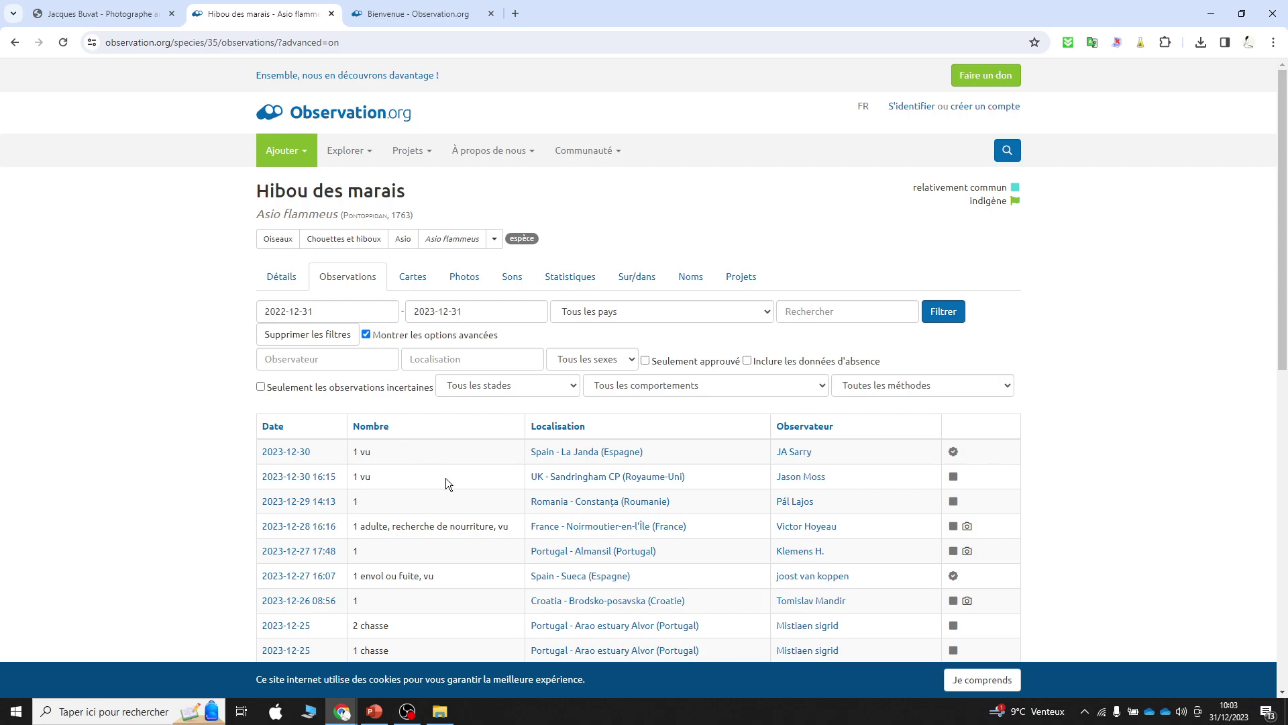
{"action": "scroll", "coordinate": [448, 478], "scroll_direction": "down", "scroll_amount": 1}
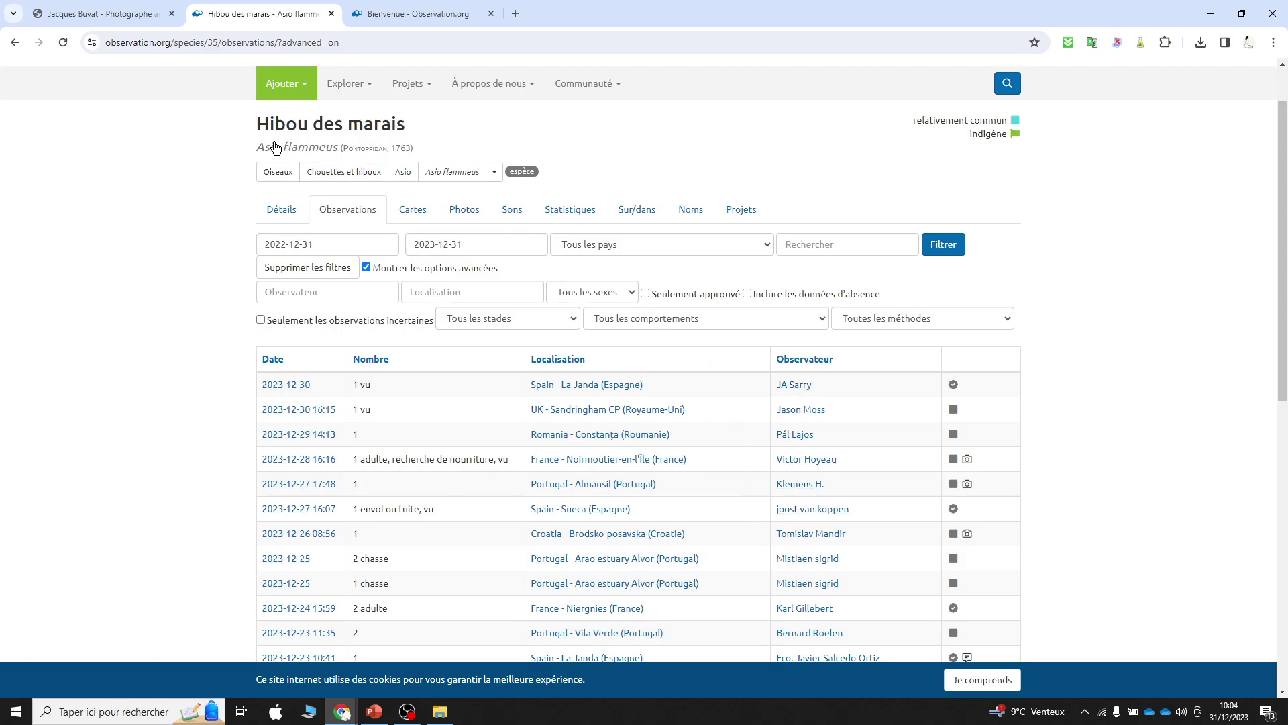
Step: Return to the observer's records, open the location Senegal - Somone and look through its list of observations
{"action": "left_click", "coordinate": [14, 42]}
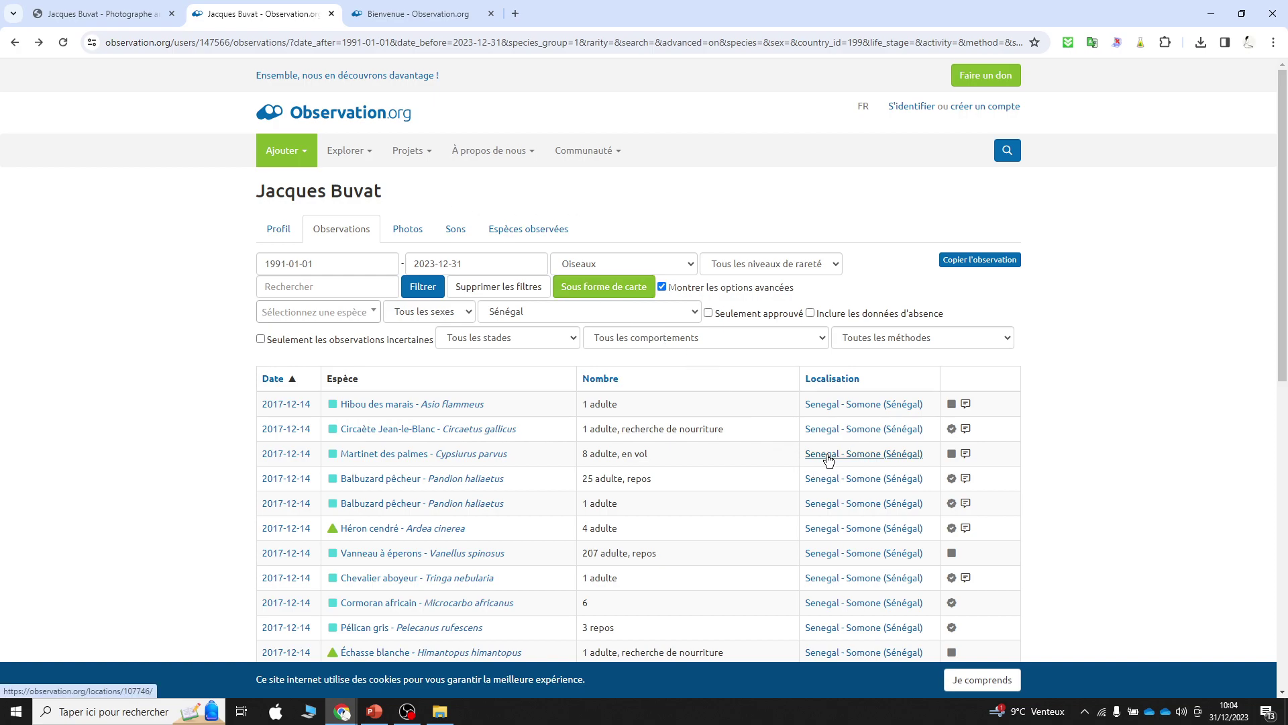
{"action": "left_click", "coordinate": [863, 455]}
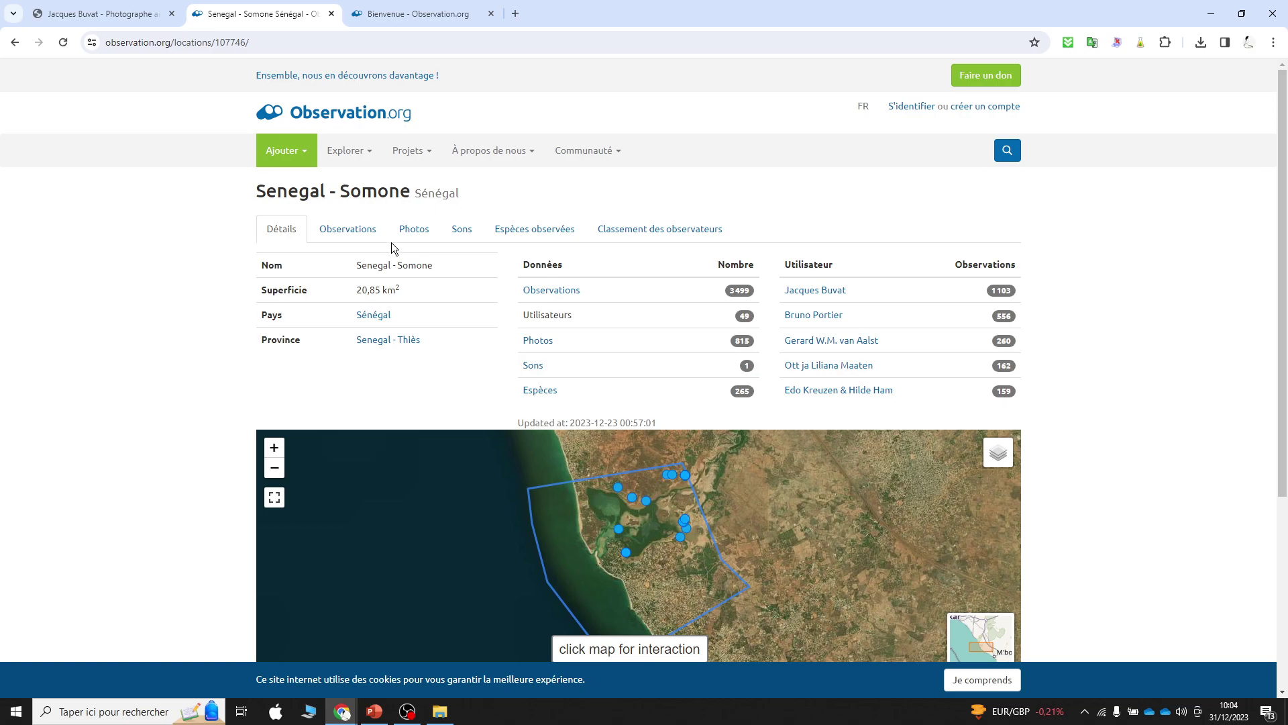
{"action": "left_click", "coordinate": [339, 230]}
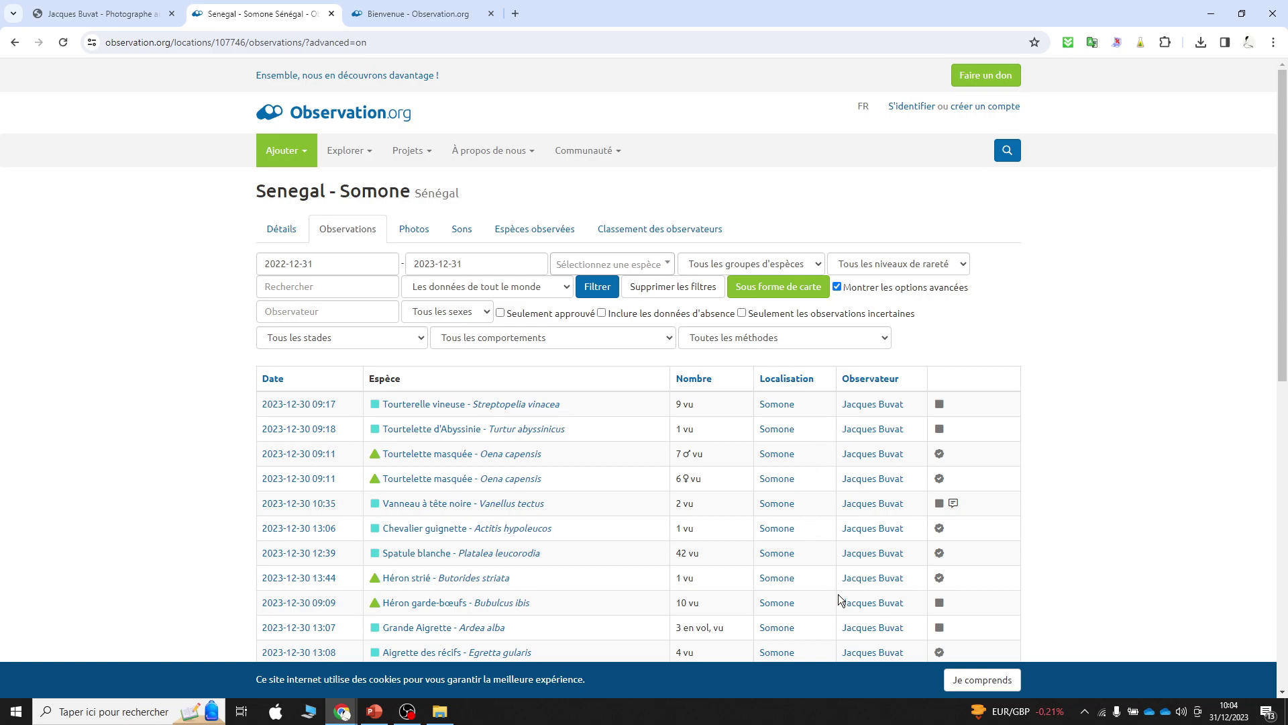
{"action": "scroll", "coordinate": [840, 599], "scroll_direction": "down", "scroll_amount": 3}
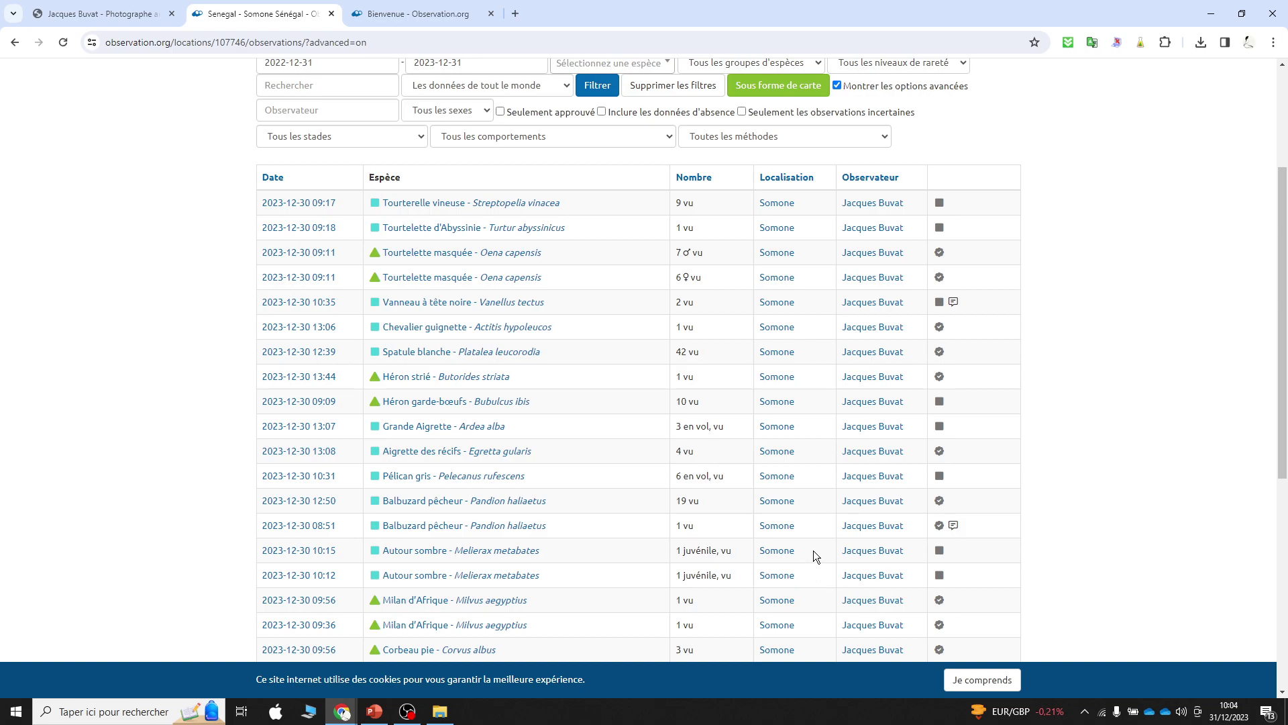
{"action": "scroll", "coordinate": [814, 550], "scroll_direction": "up", "scroll_amount": 1}
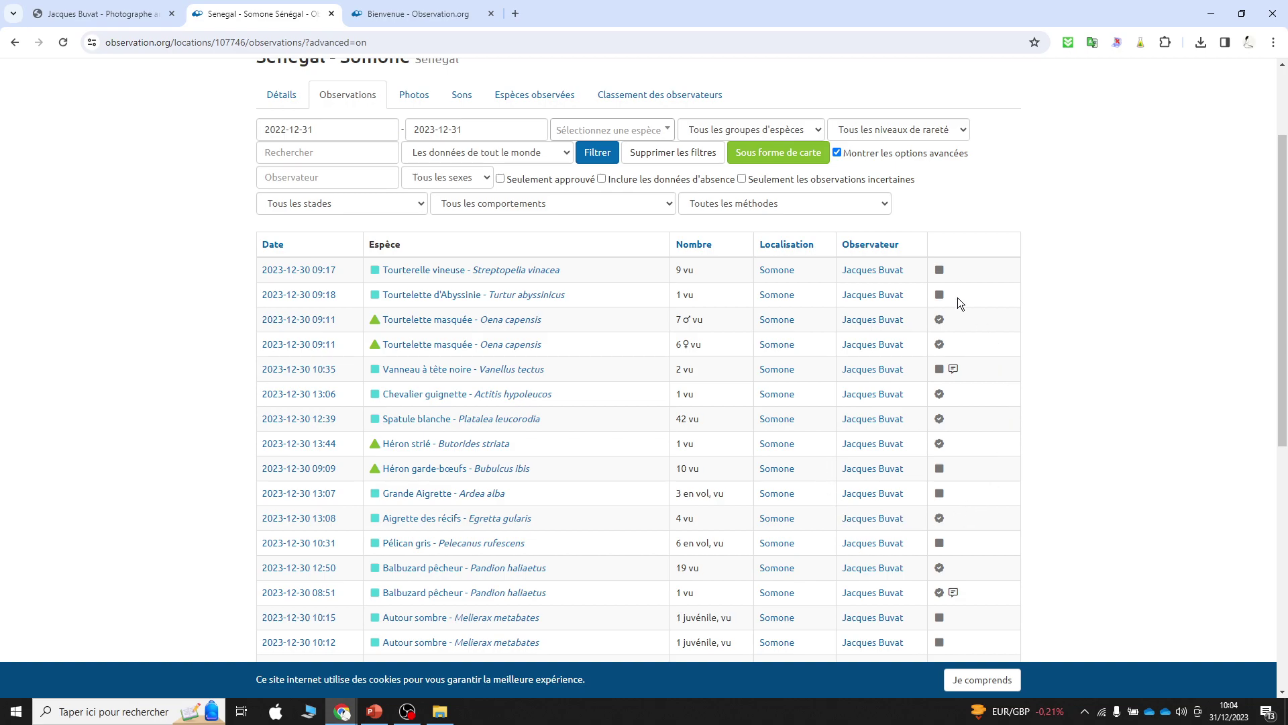
Step: Sort the Somone observations by observer and check the data ownership options, keeping "Les données de tout le monde"
{"action": "left_click", "coordinate": [867, 245]}
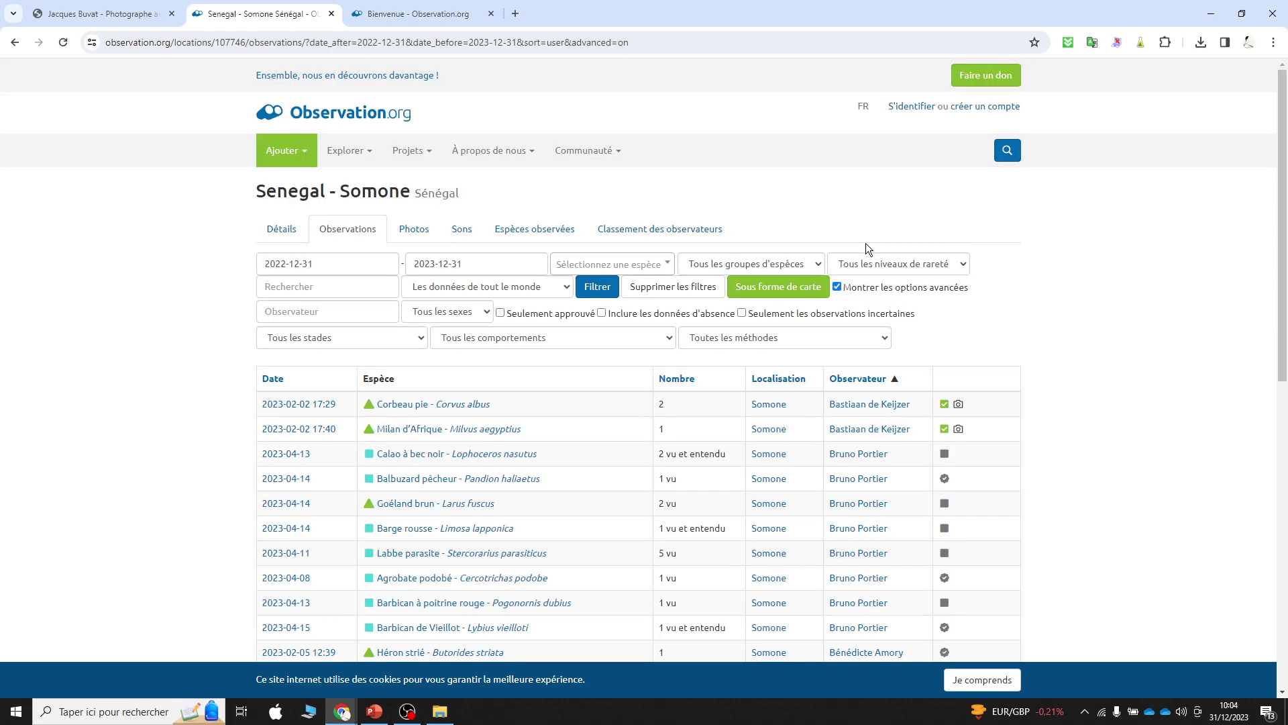
{"action": "scroll", "coordinate": [840, 468], "scroll_direction": "down", "scroll_amount": 1}
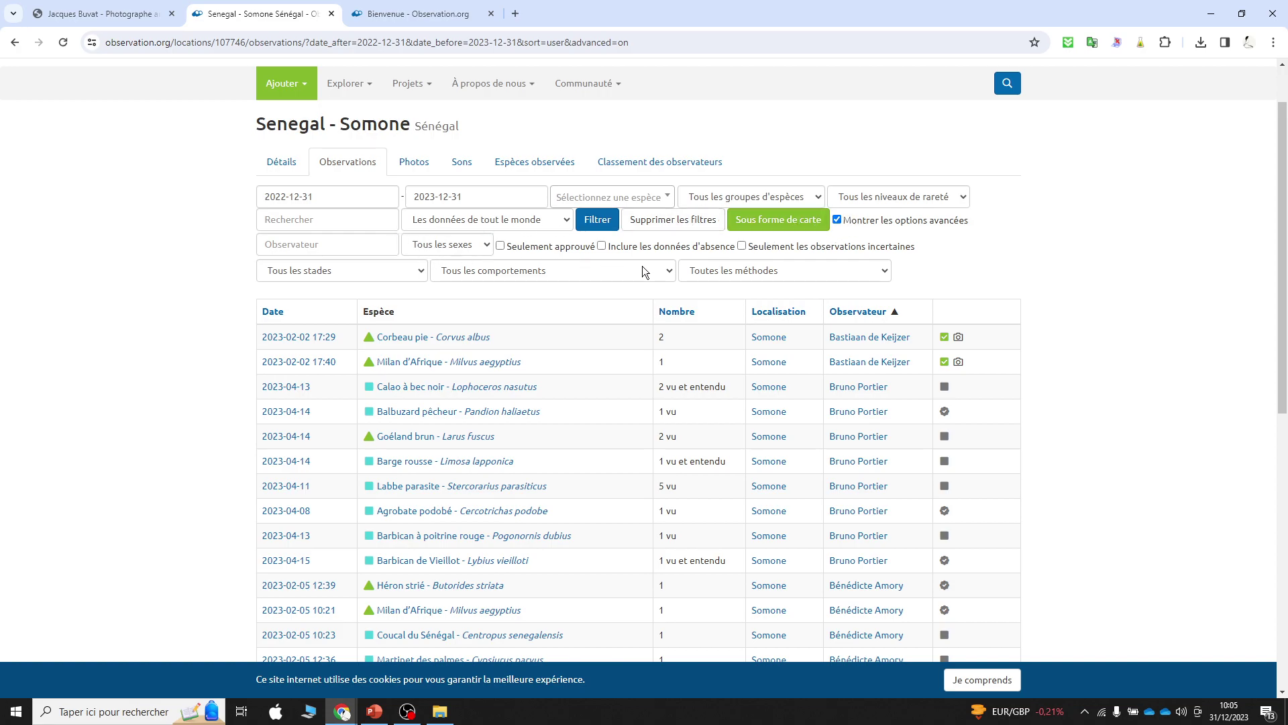
{"action": "left_click", "coordinate": [555, 225]}
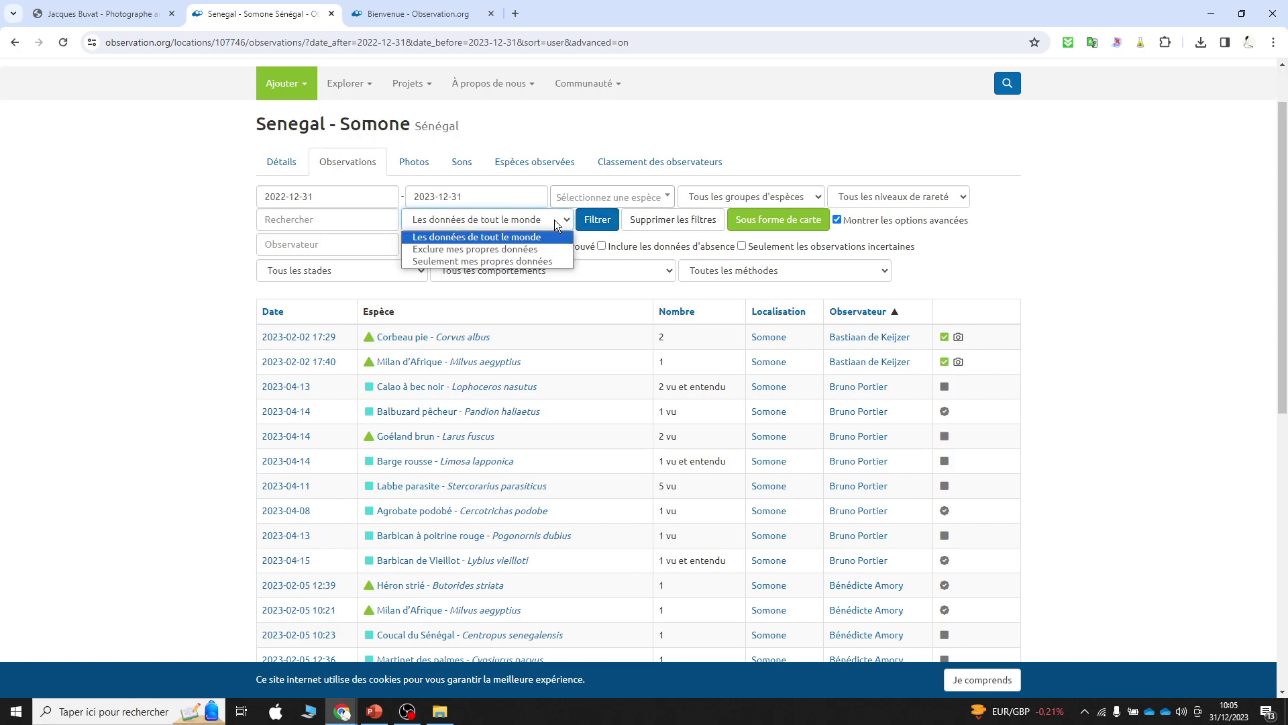
{"action": "left_click", "coordinate": [530, 235]}
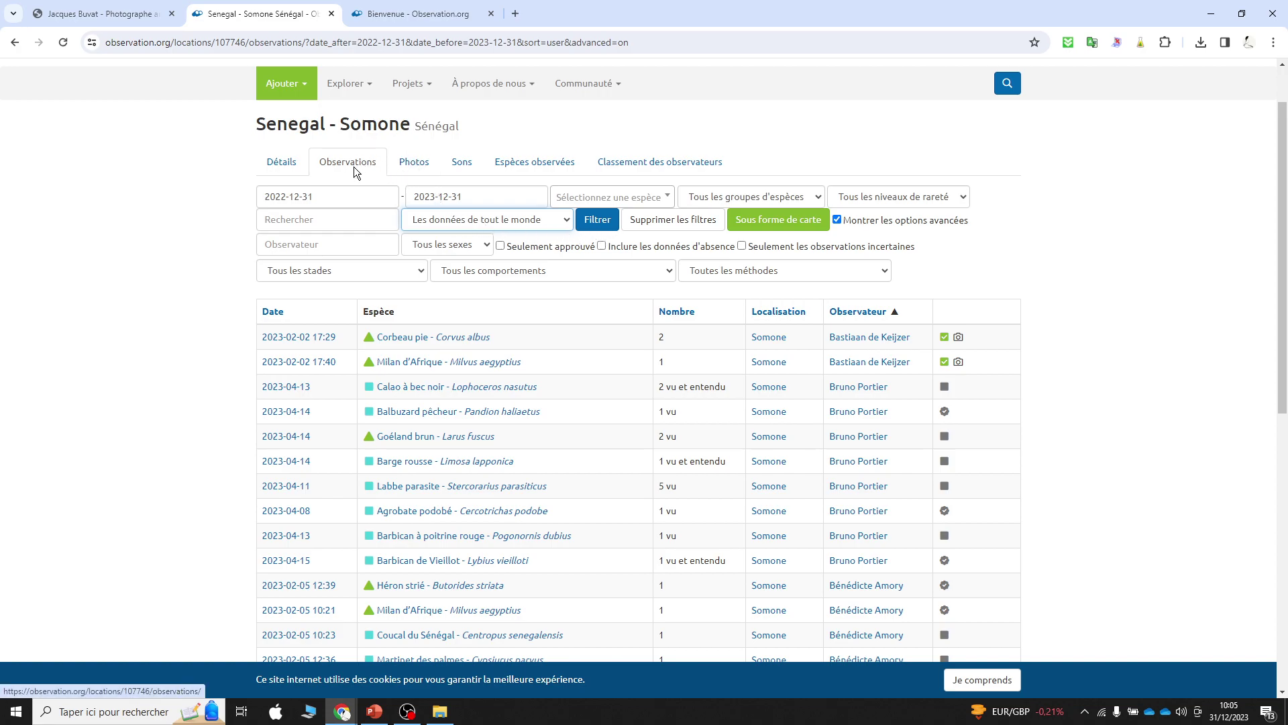
Step: Go back to the observer's own records and browse the gallery of their photos
{"action": "left_click", "coordinate": [13, 44]}
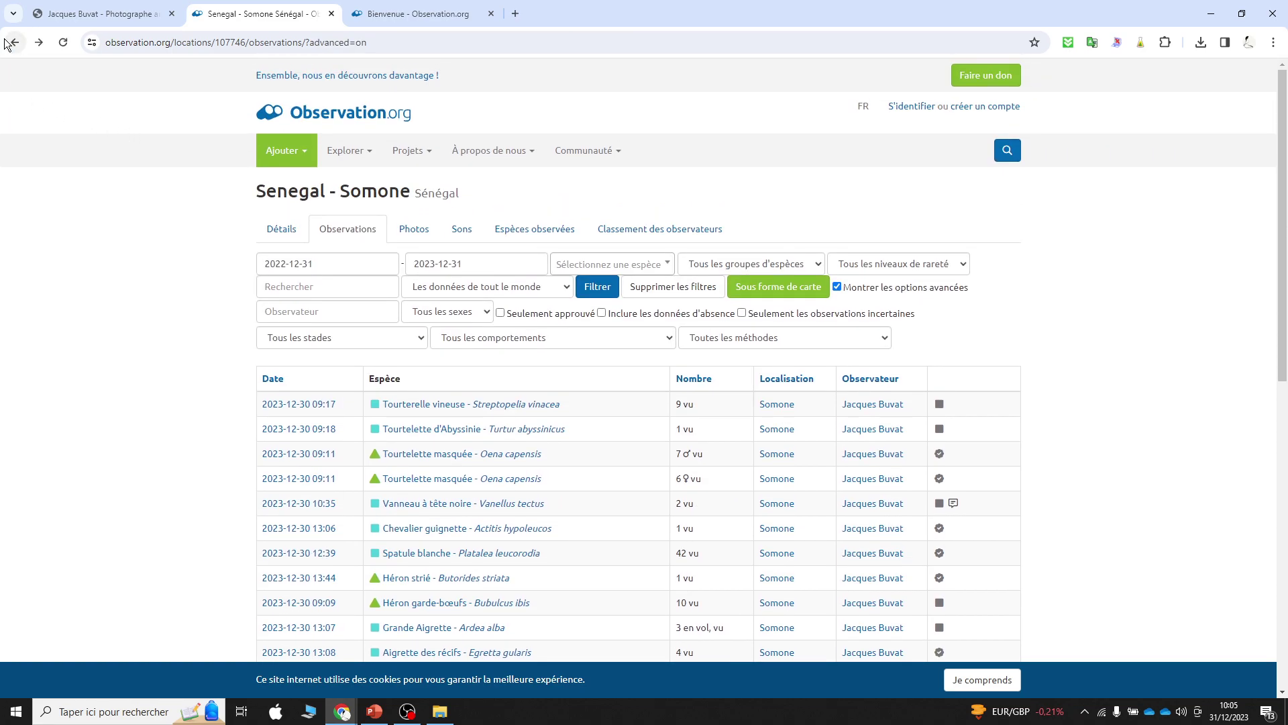
{"action": "left_click", "coordinate": [14, 43]}
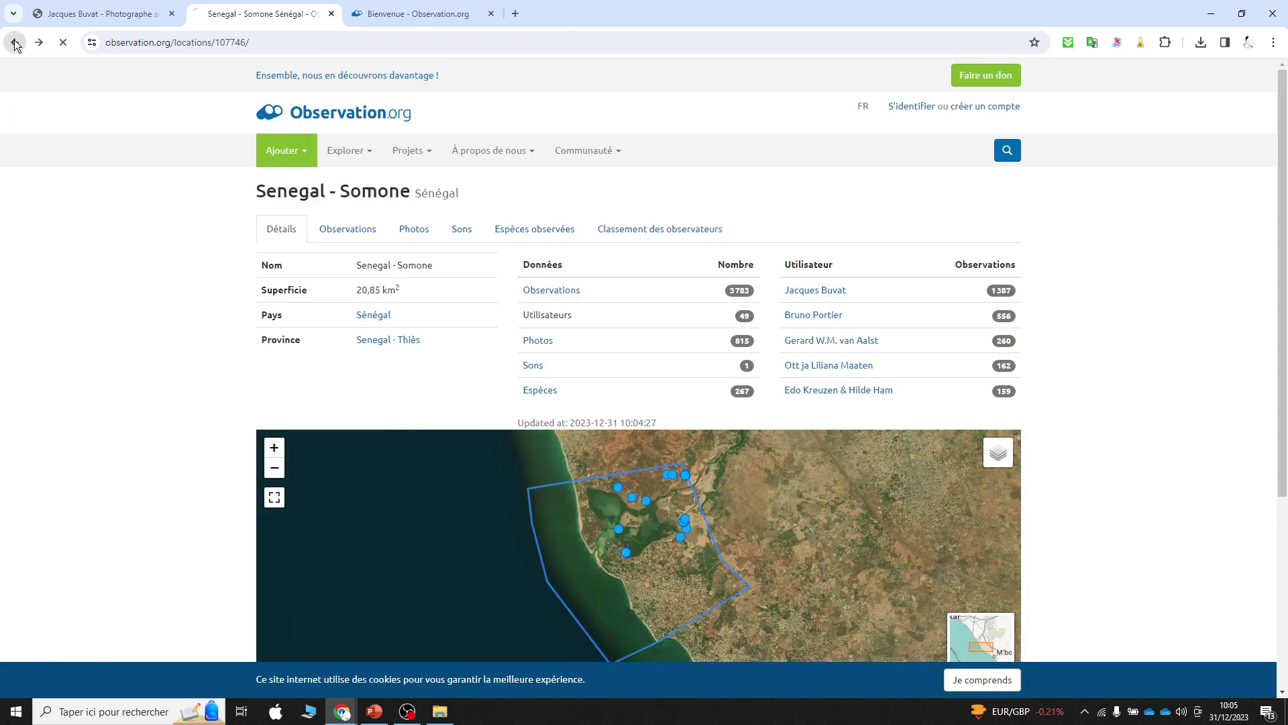
{"action": "left_click", "coordinate": [15, 43]}
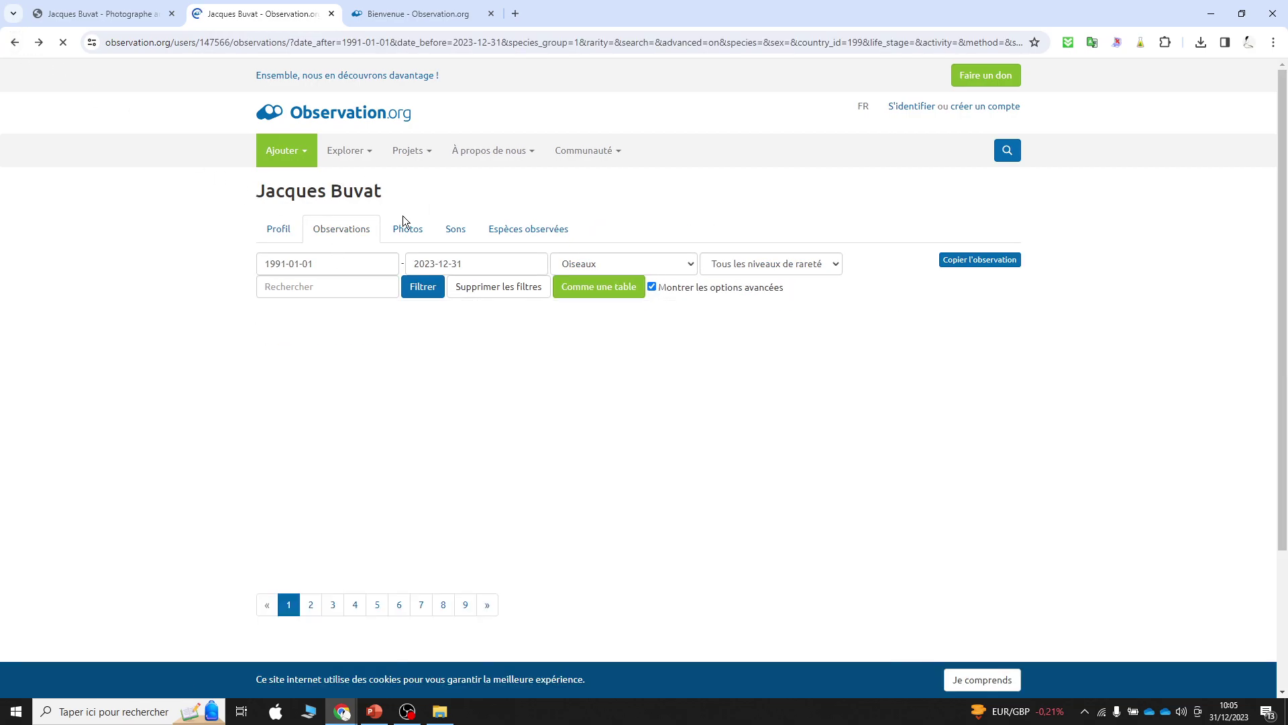
{"action": "left_click", "coordinate": [409, 236]}
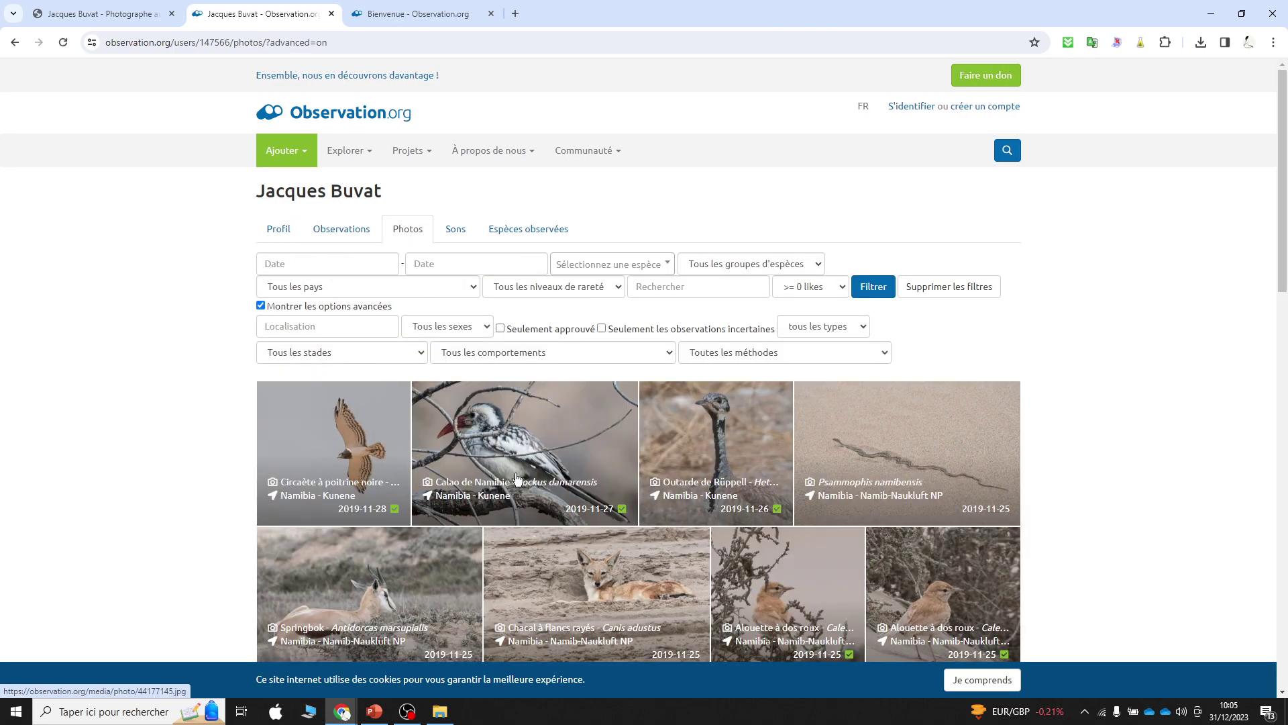
{"action": "scroll", "coordinate": [513, 479], "scroll_direction": "down", "scroll_amount": 3}
{"action": "scroll", "coordinate": [513, 478], "scroll_direction": "down", "scroll_amount": 7}
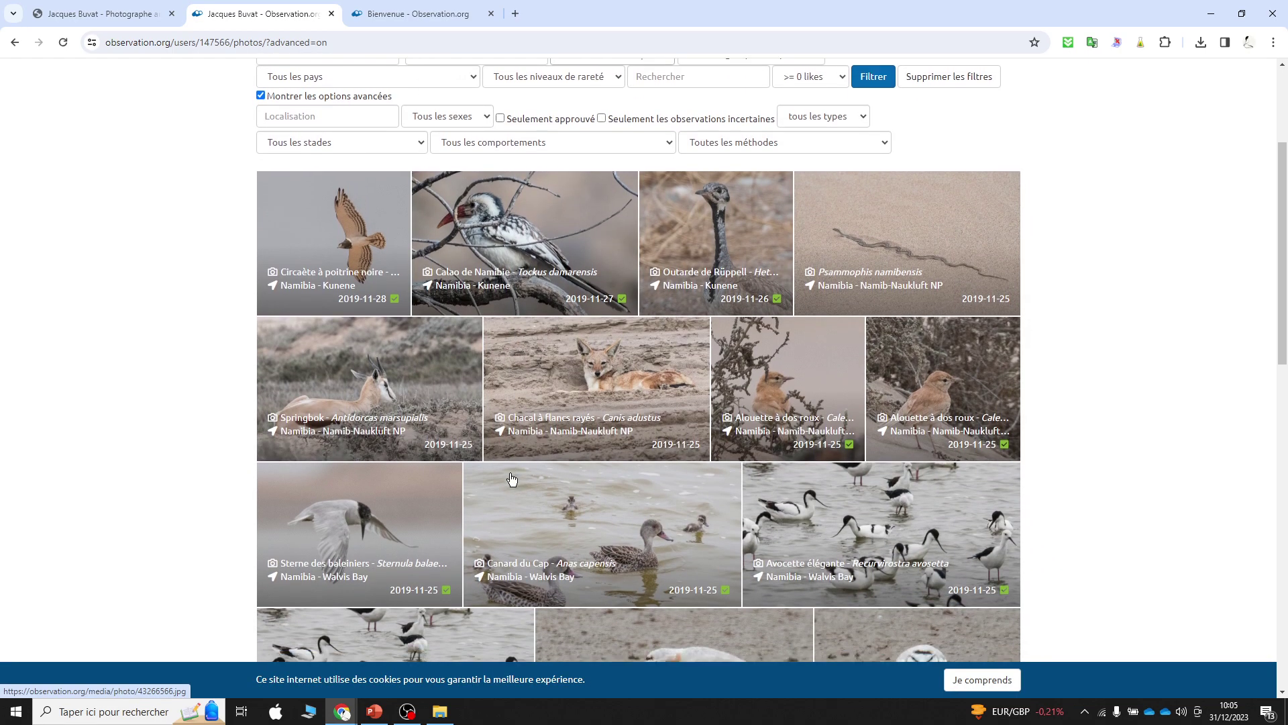
{"action": "scroll", "coordinate": [507, 475], "scroll_direction": "up", "scroll_amount": 8}
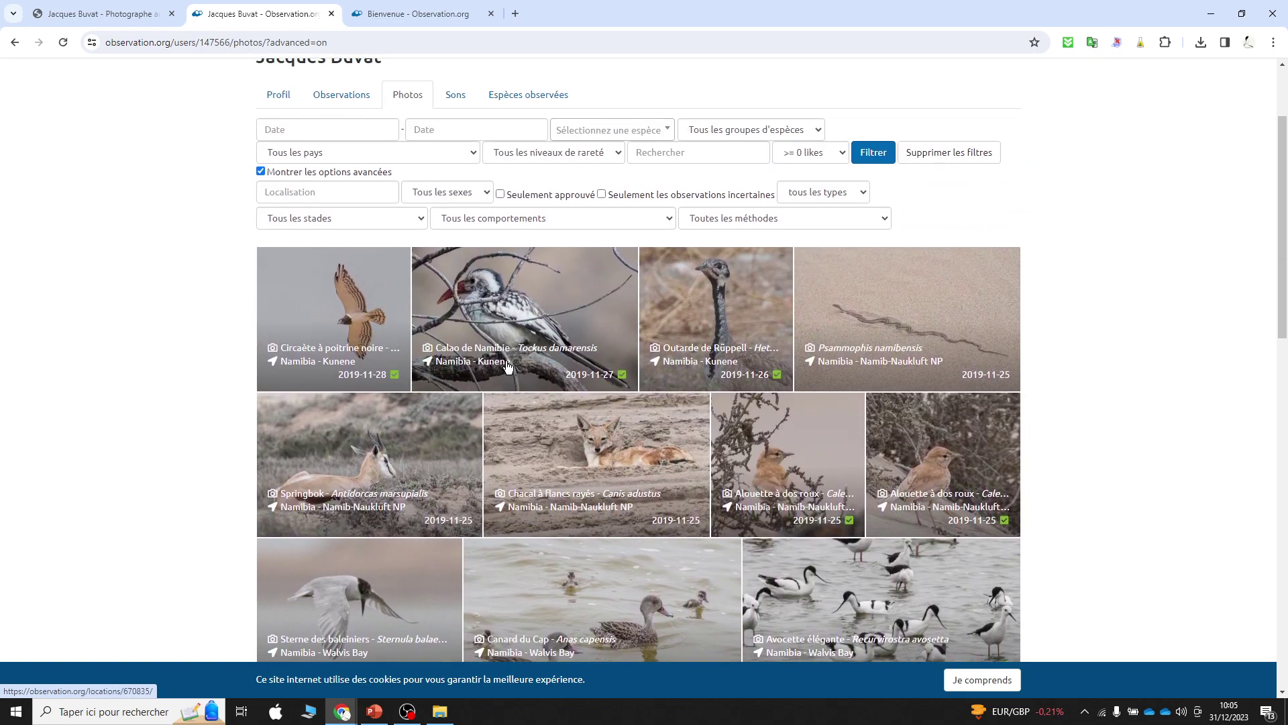
{"action": "scroll", "coordinate": [508, 365], "scroll_direction": "up", "scroll_amount": 1}
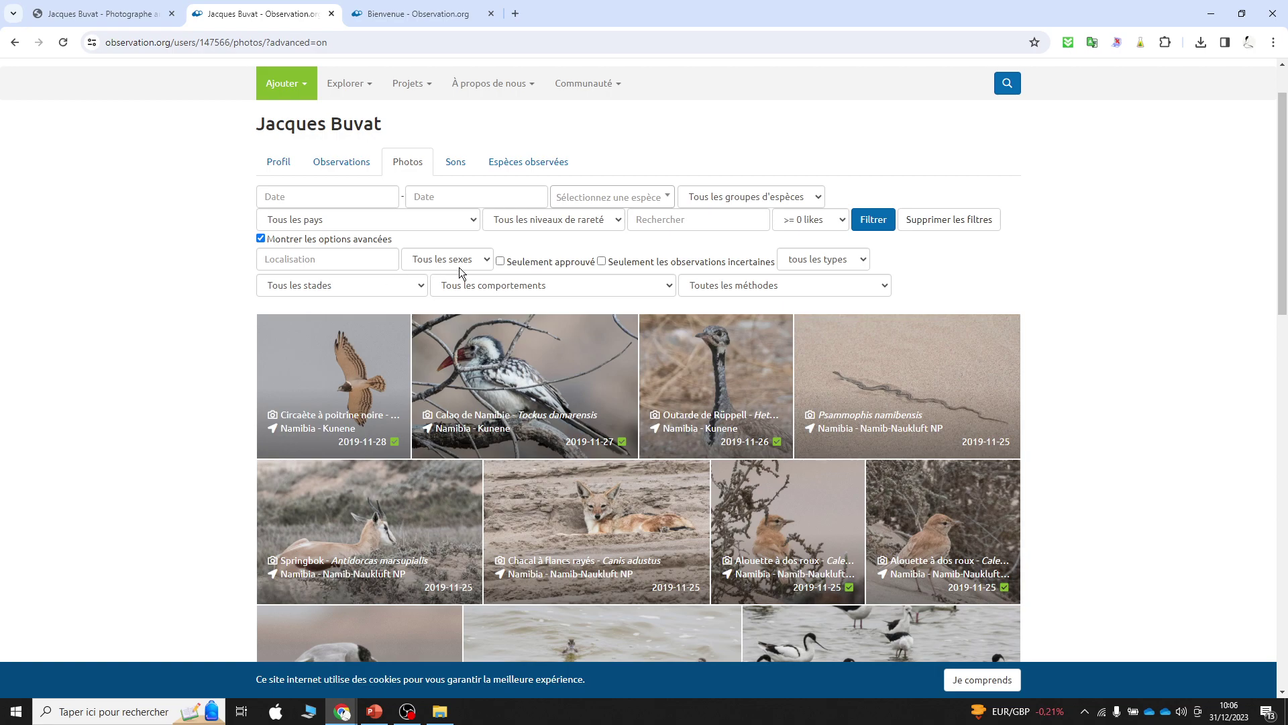
Step: Open the observer's list of observed species and filter it by the country Sénégal
{"action": "left_click", "coordinate": [530, 164]}
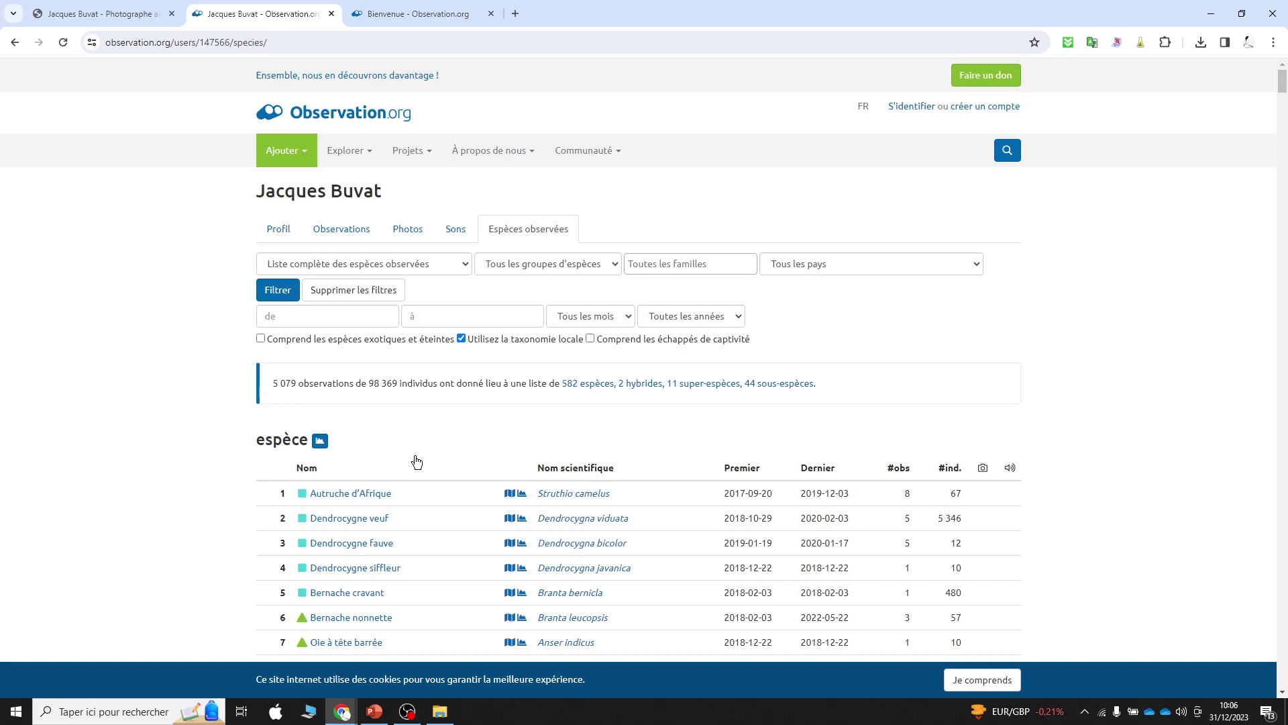
{"action": "left_click_drag", "start_coordinate": [392, 191], "coordinate": [228, 202]}
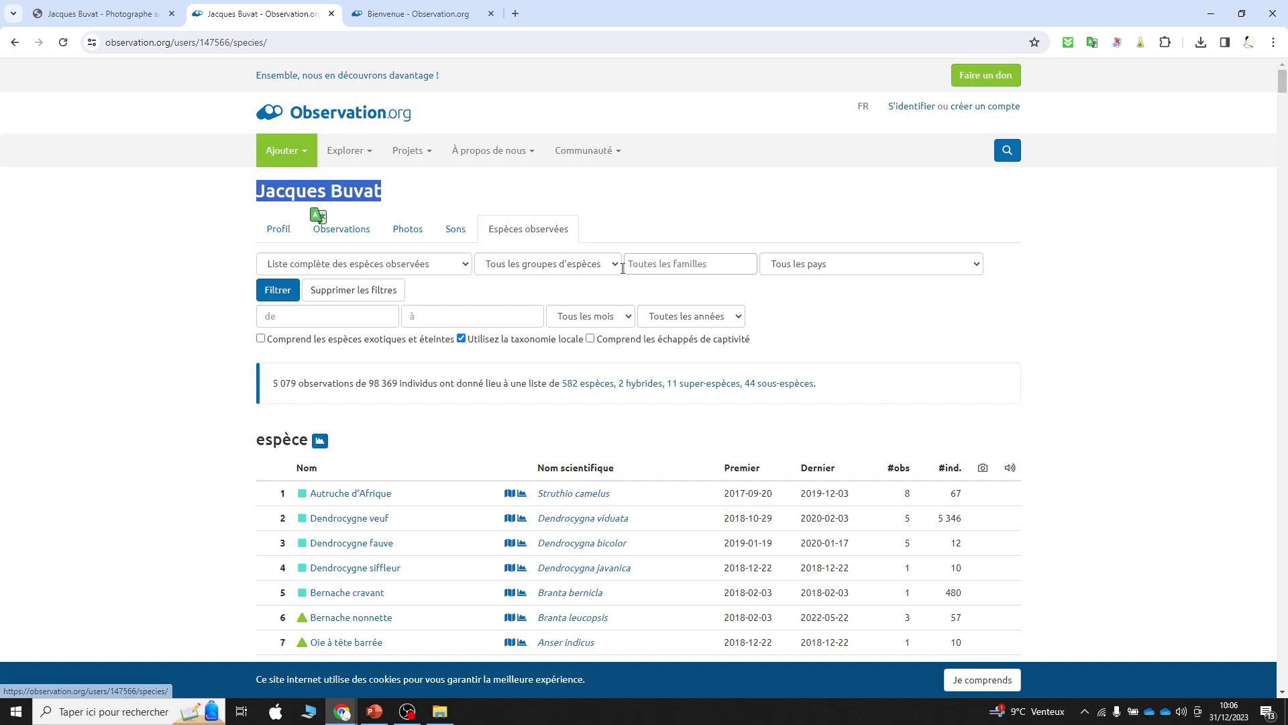
{"action": "left_click", "coordinate": [799, 265]}
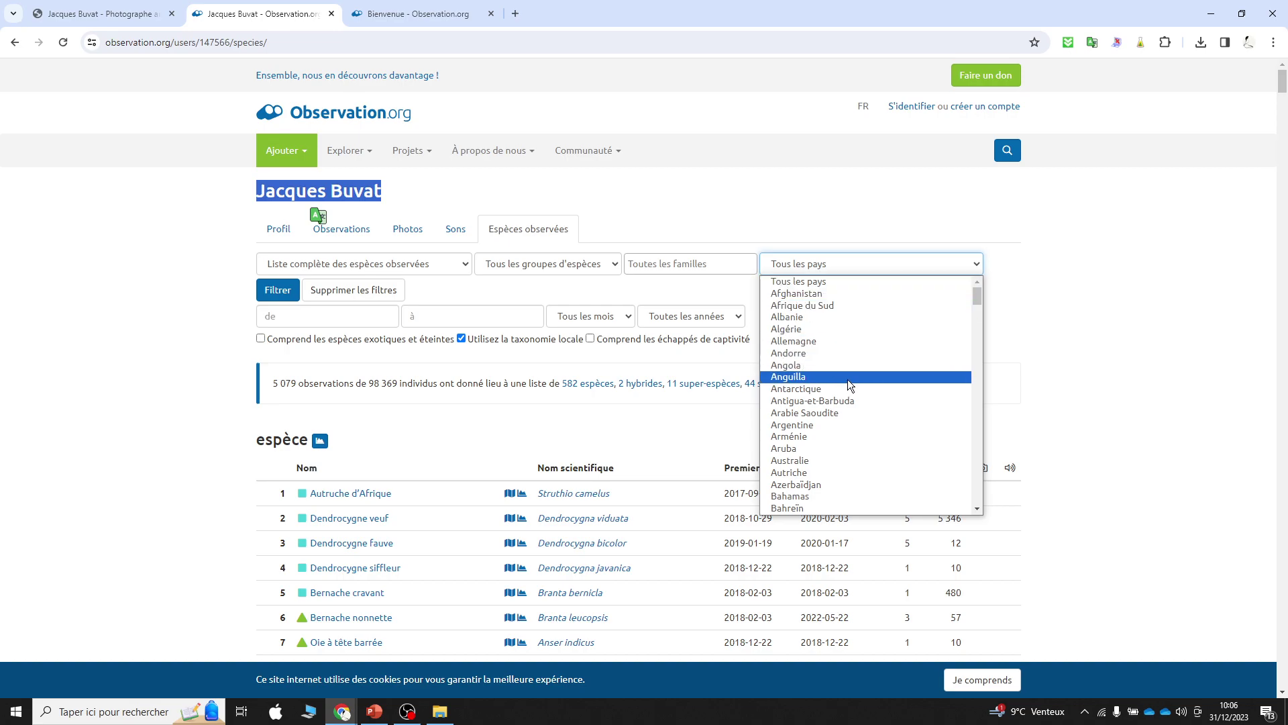
{"action": "scroll", "coordinate": [850, 382], "scroll_direction": "down", "scroll_amount": 10}
{"action": "scroll", "coordinate": [850, 387], "scroll_direction": "down", "scroll_amount": 15}
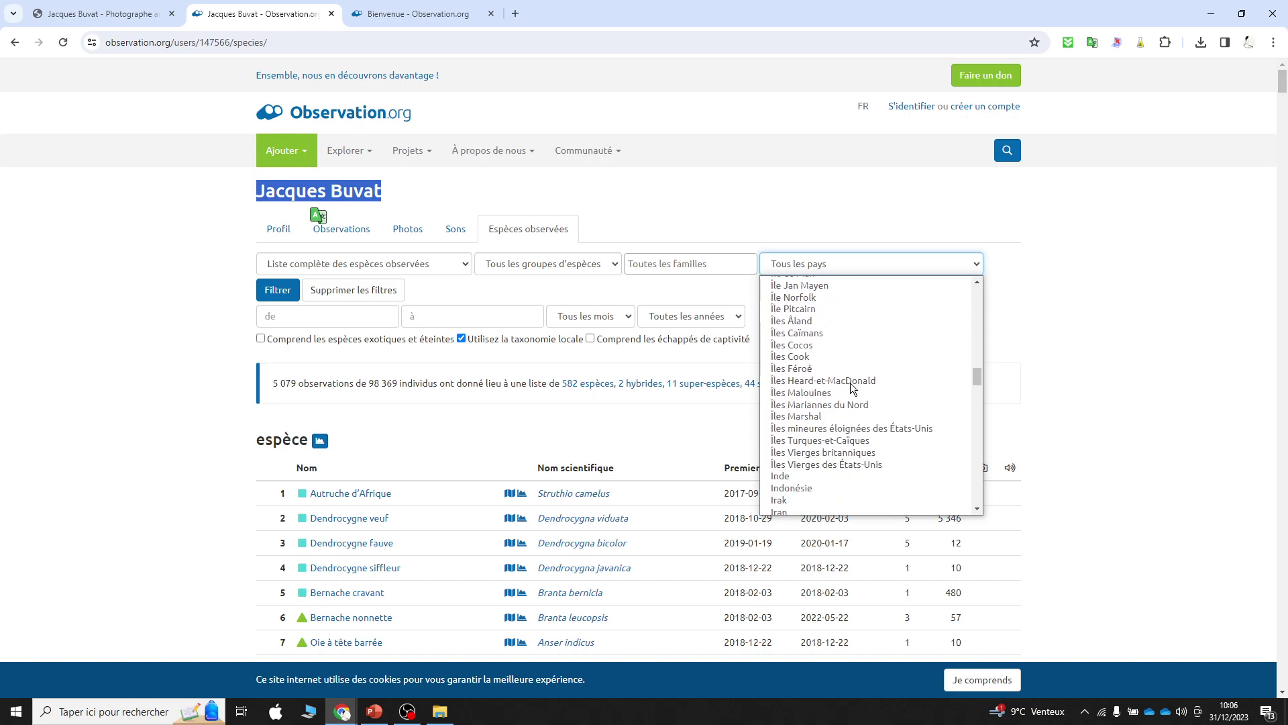
{"action": "scroll", "coordinate": [850, 385], "scroll_direction": "down", "scroll_amount": 8}
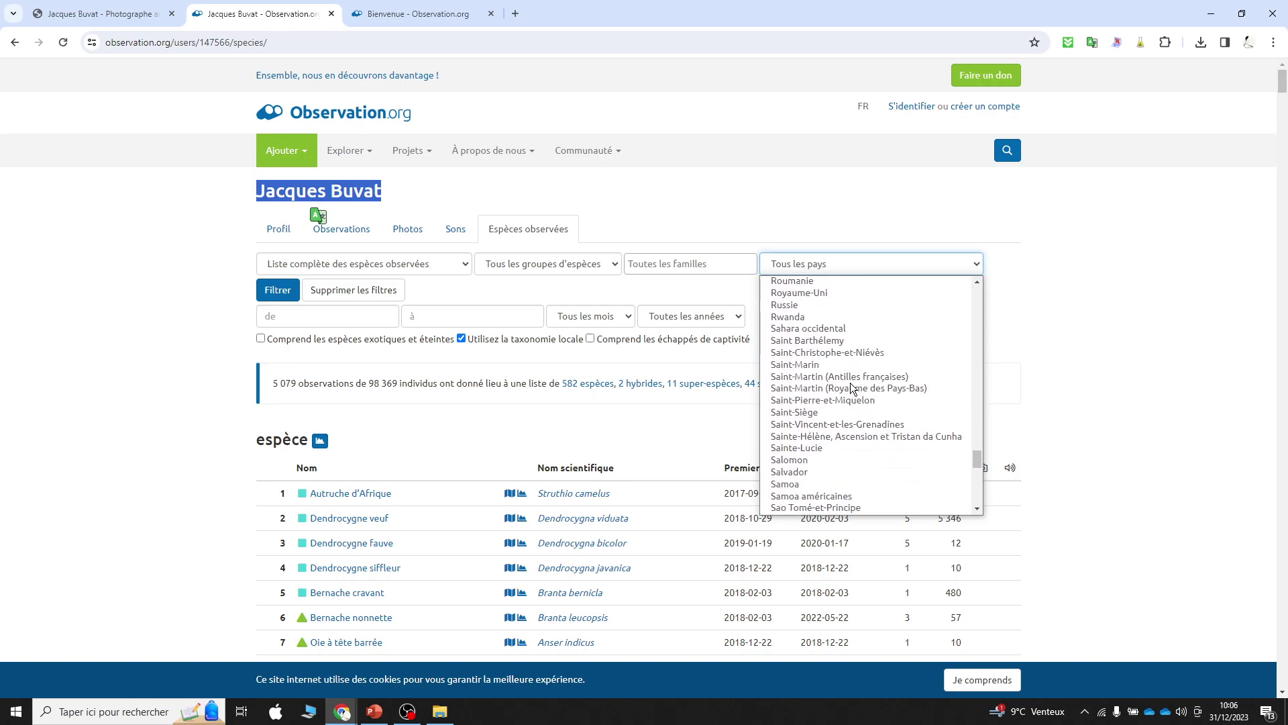
{"action": "scroll", "coordinate": [849, 392], "scroll_direction": "down", "scroll_amount": 3}
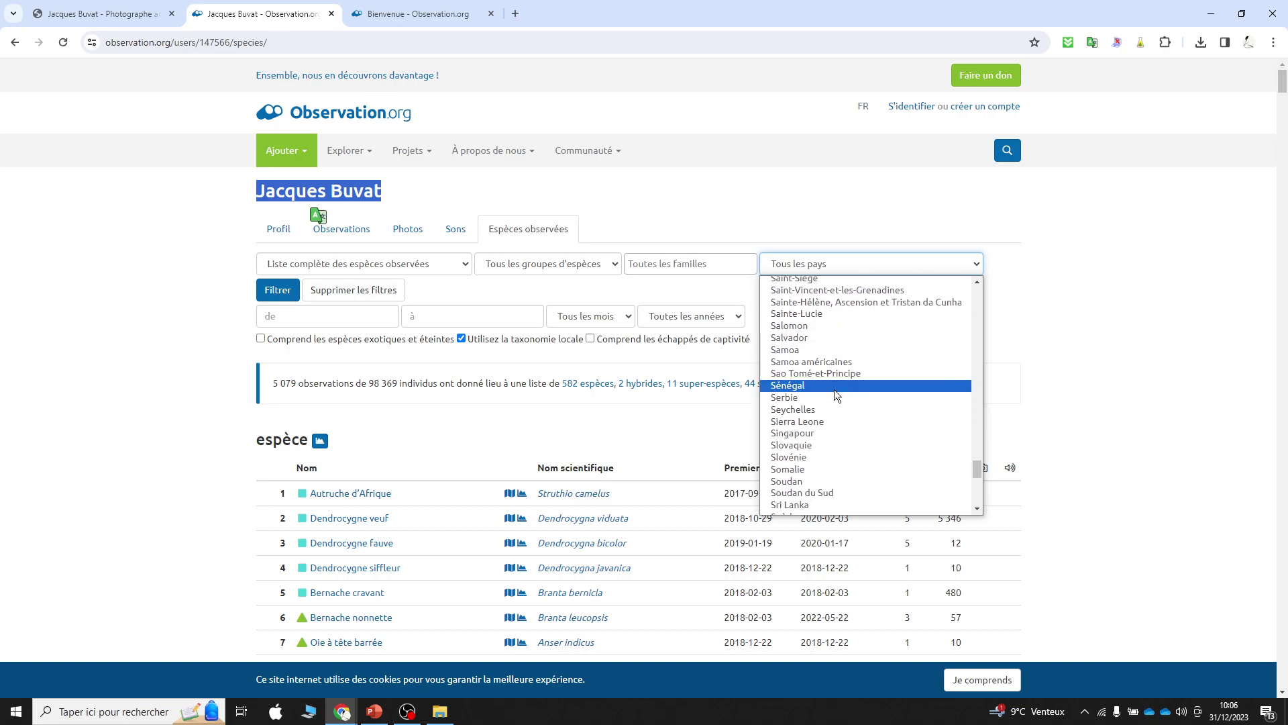
{"action": "scroll", "coordinate": [835, 402], "scroll_direction": "up", "scroll_amount": 3}
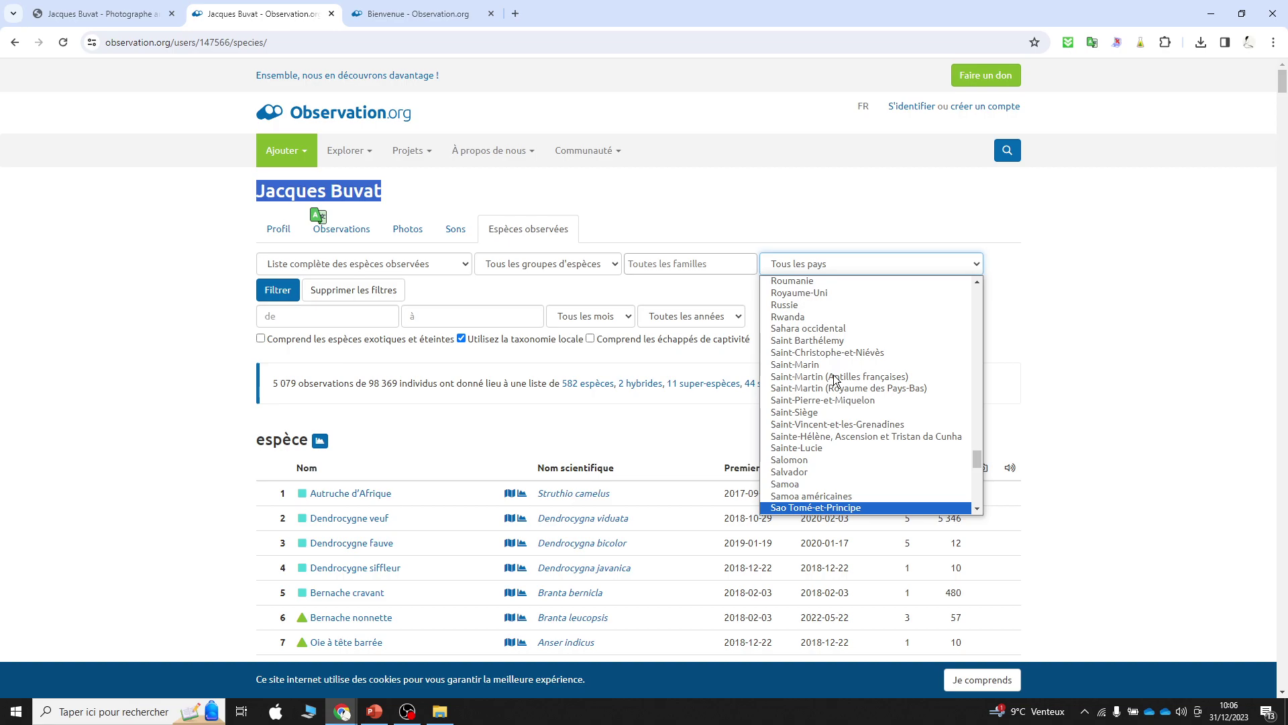
{"action": "scroll", "coordinate": [833, 450], "scroll_direction": "down", "scroll_amount": 3}
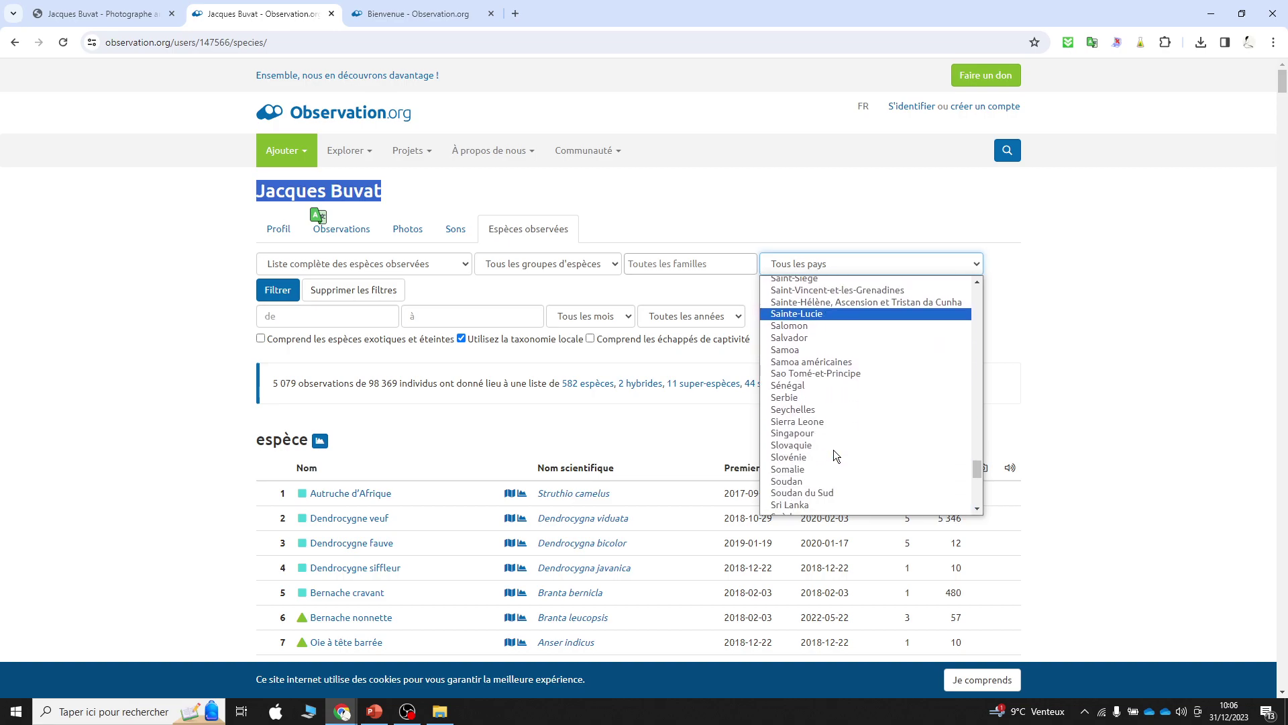
{"action": "left_click", "coordinate": [819, 384]}
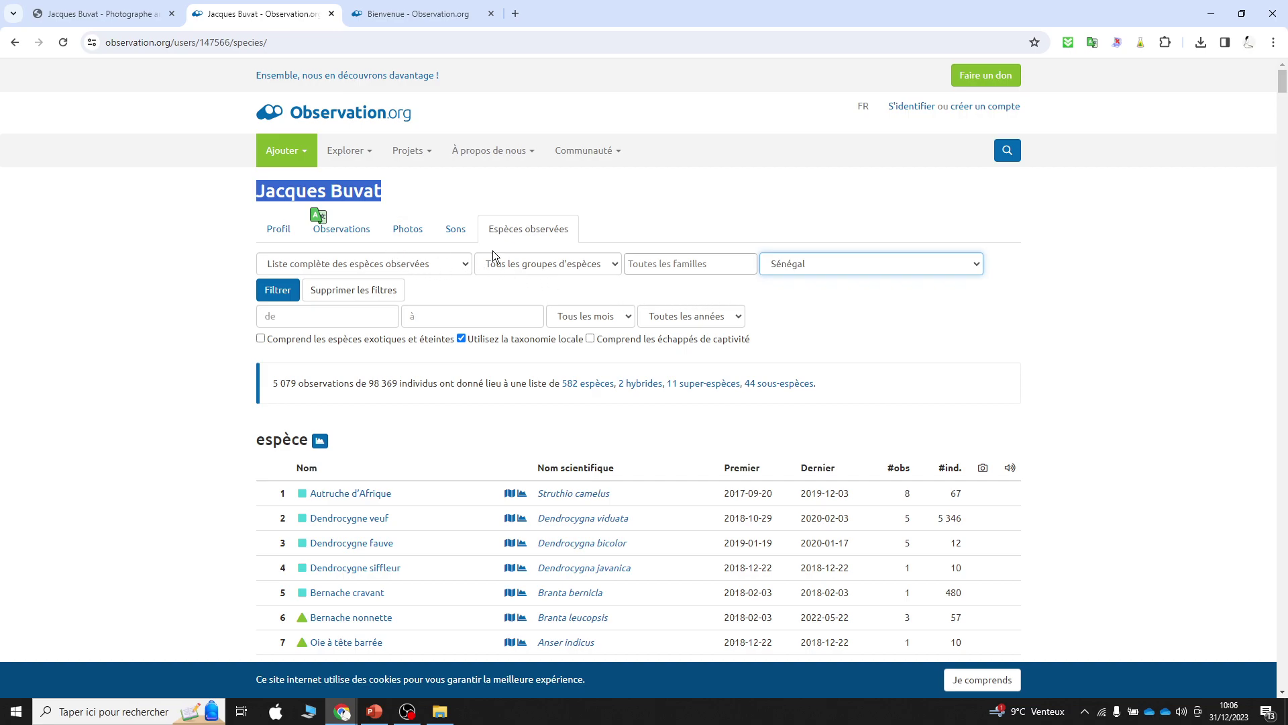
{"action": "left_click", "coordinate": [268, 298]}
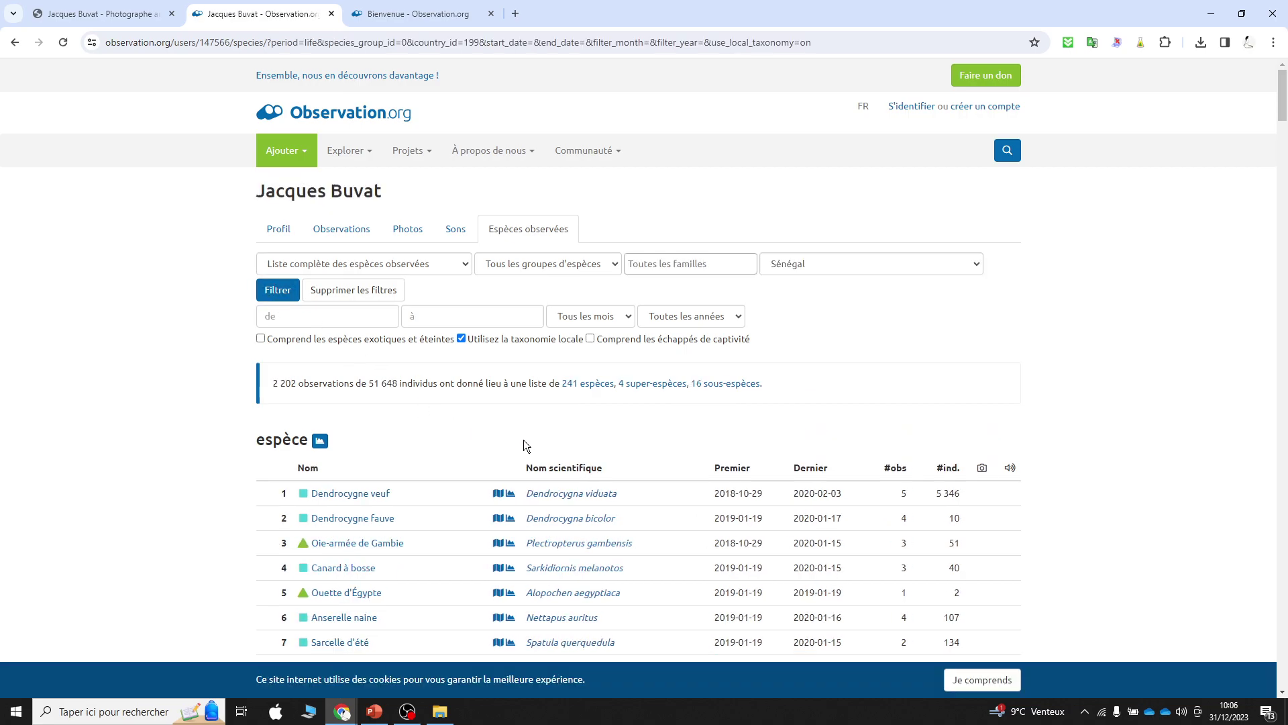
Step: Look over the Senegal species list and set the start date of its period filter to 2018-01-01
{"action": "scroll", "coordinate": [524, 440], "scroll_direction": "down", "scroll_amount": 2}
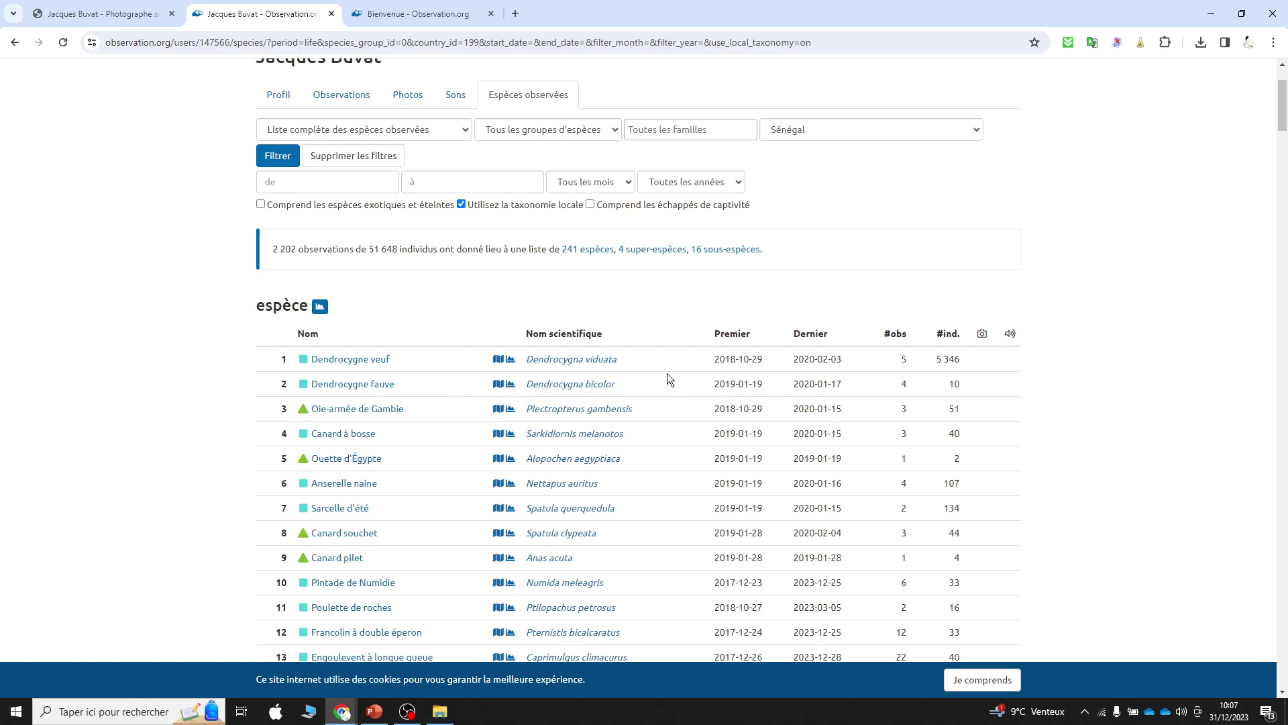
{"action": "scroll", "coordinate": [615, 354], "scroll_direction": "up", "scroll_amount": 1}
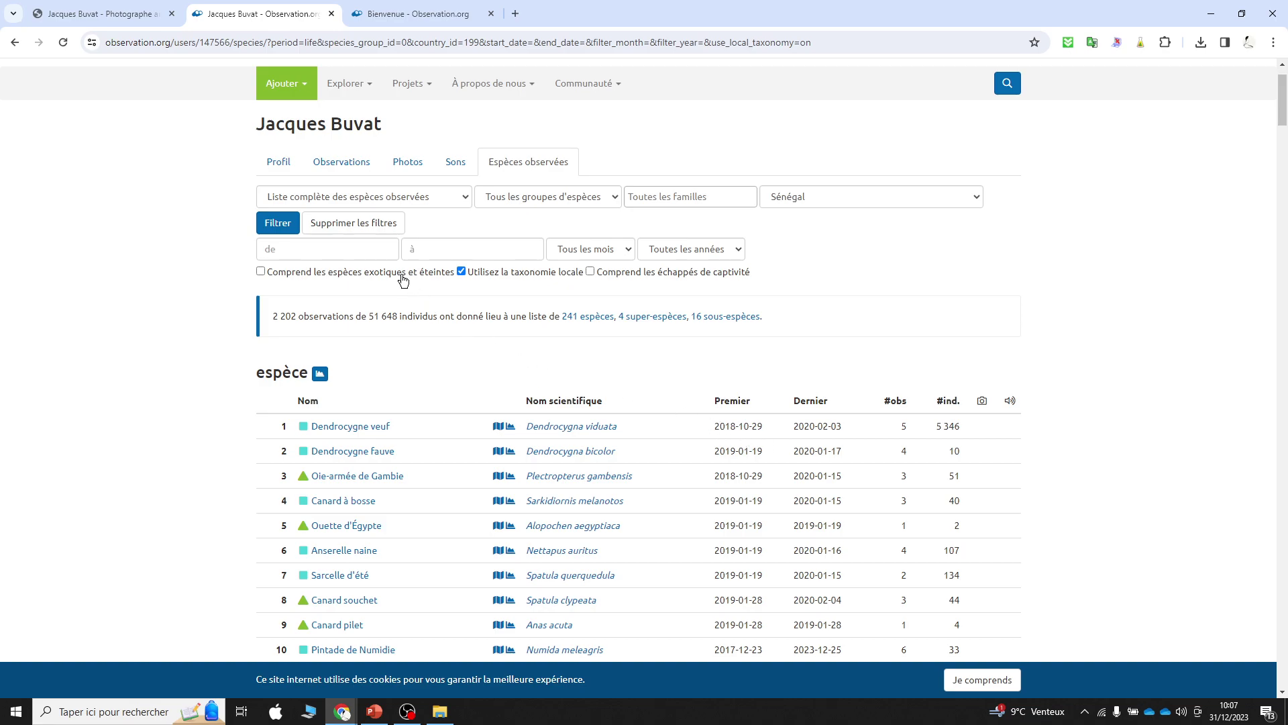
{"action": "left_click", "coordinate": [370, 248]}
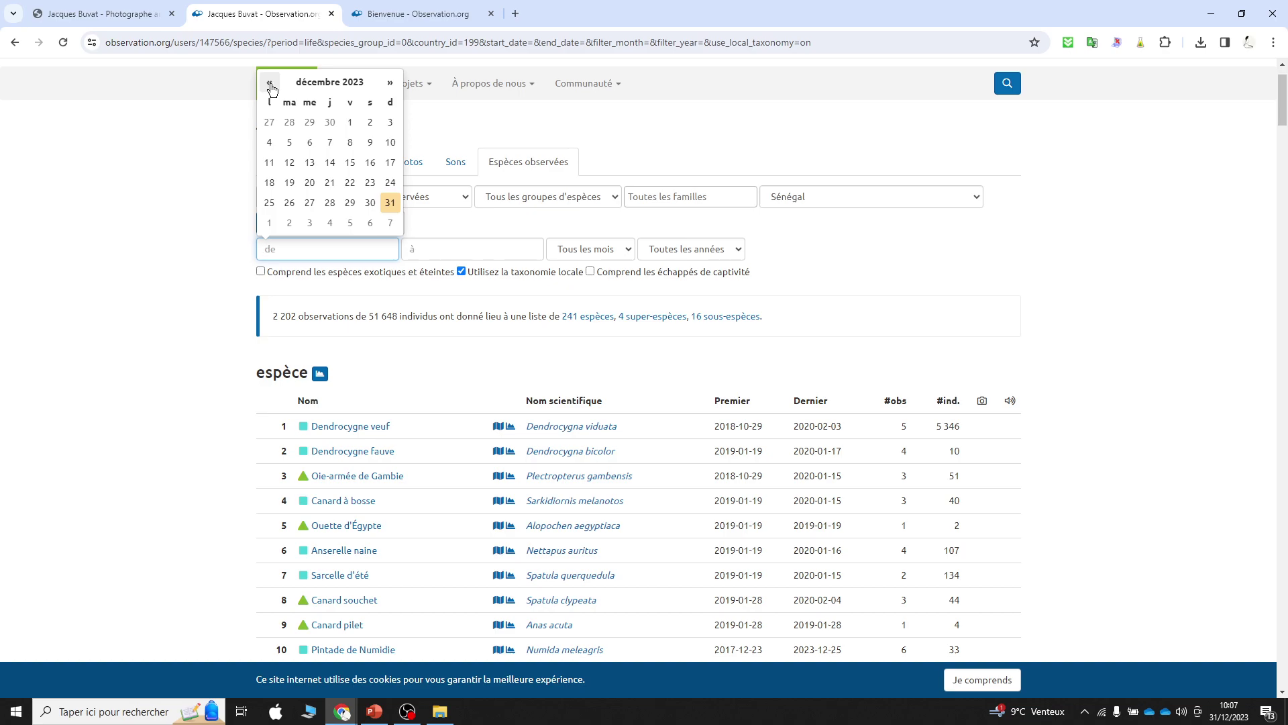
{"action": "left_click", "coordinate": [328, 88]}
{"action": "left_click", "coordinate": [270, 101]}
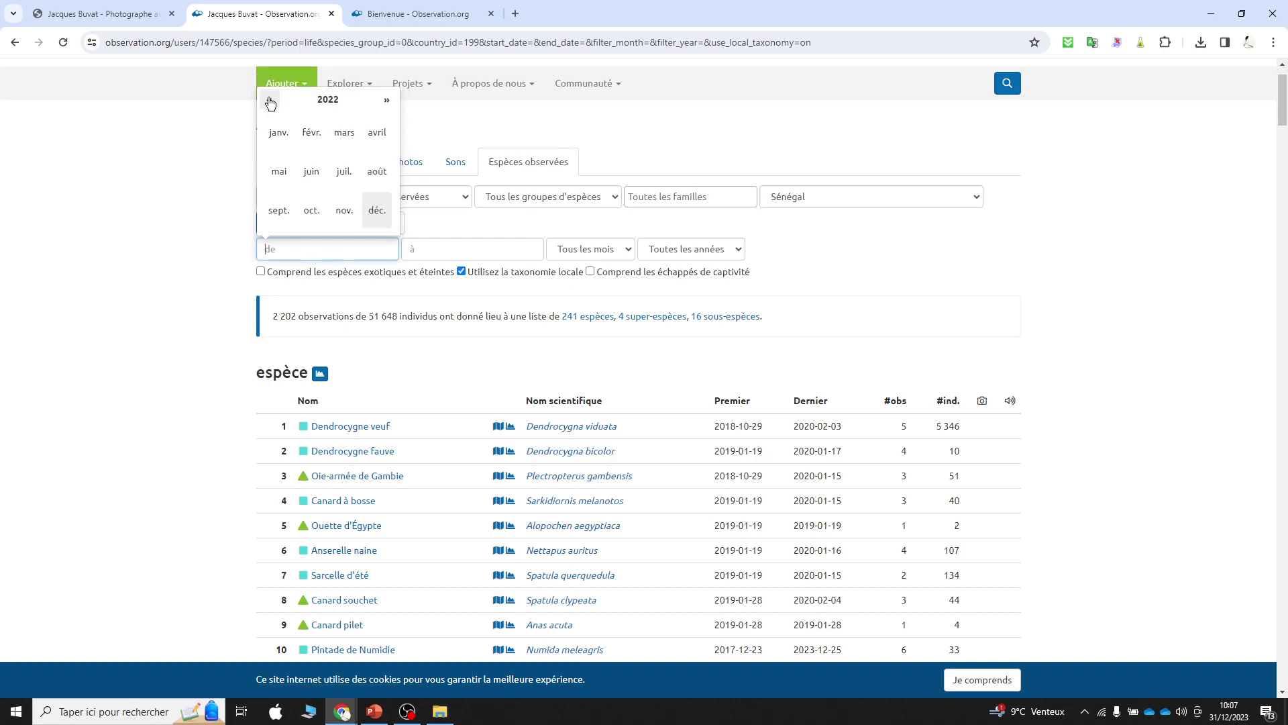
{"action": "left_click", "coordinate": [270, 101]}
{"action": "left_click", "coordinate": [275, 133]}
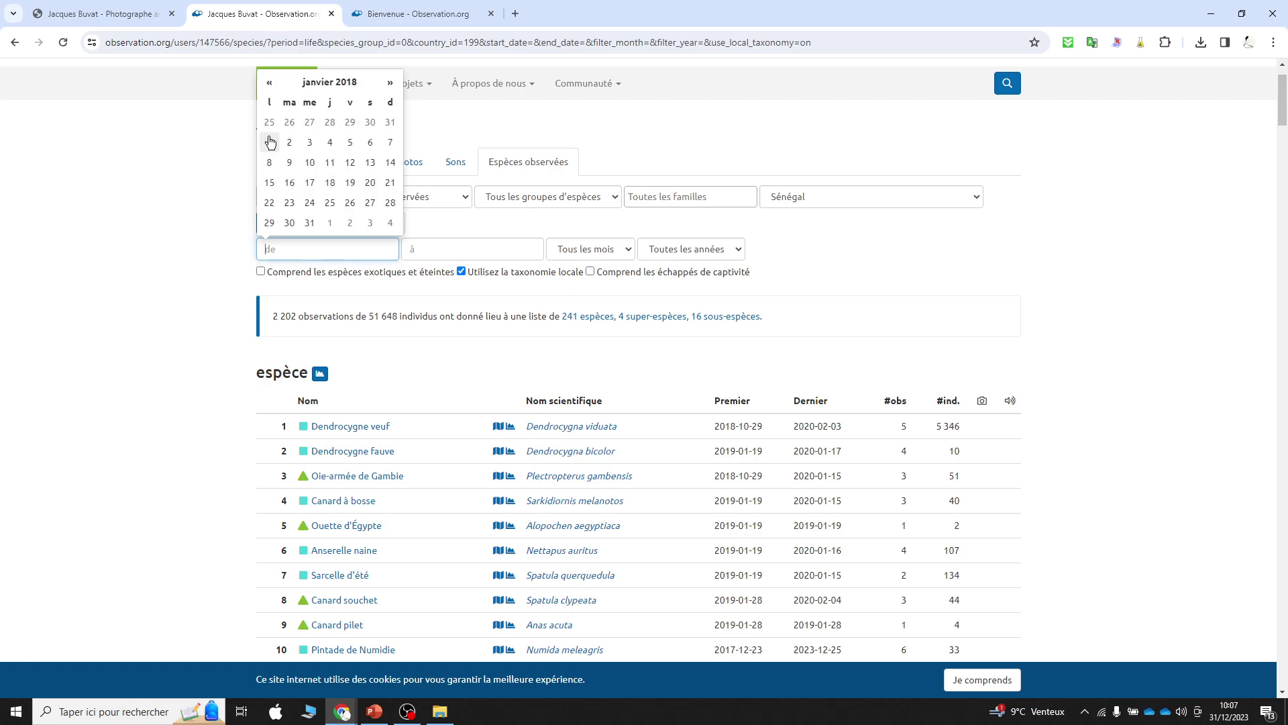
{"action": "left_click", "coordinate": [271, 145]}
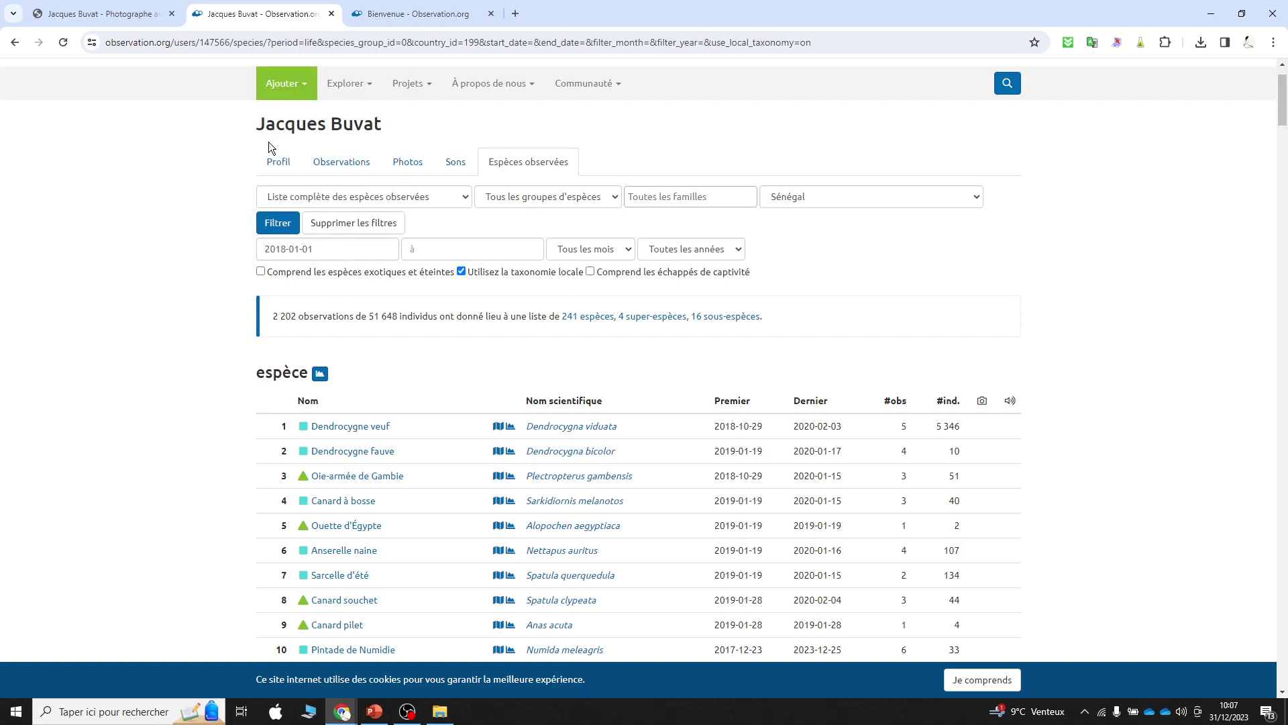
Step: Set the period filter's end date to 2018-12-31 and apply the filter to the Sénégal species list
{"action": "left_click", "coordinate": [475, 245]}
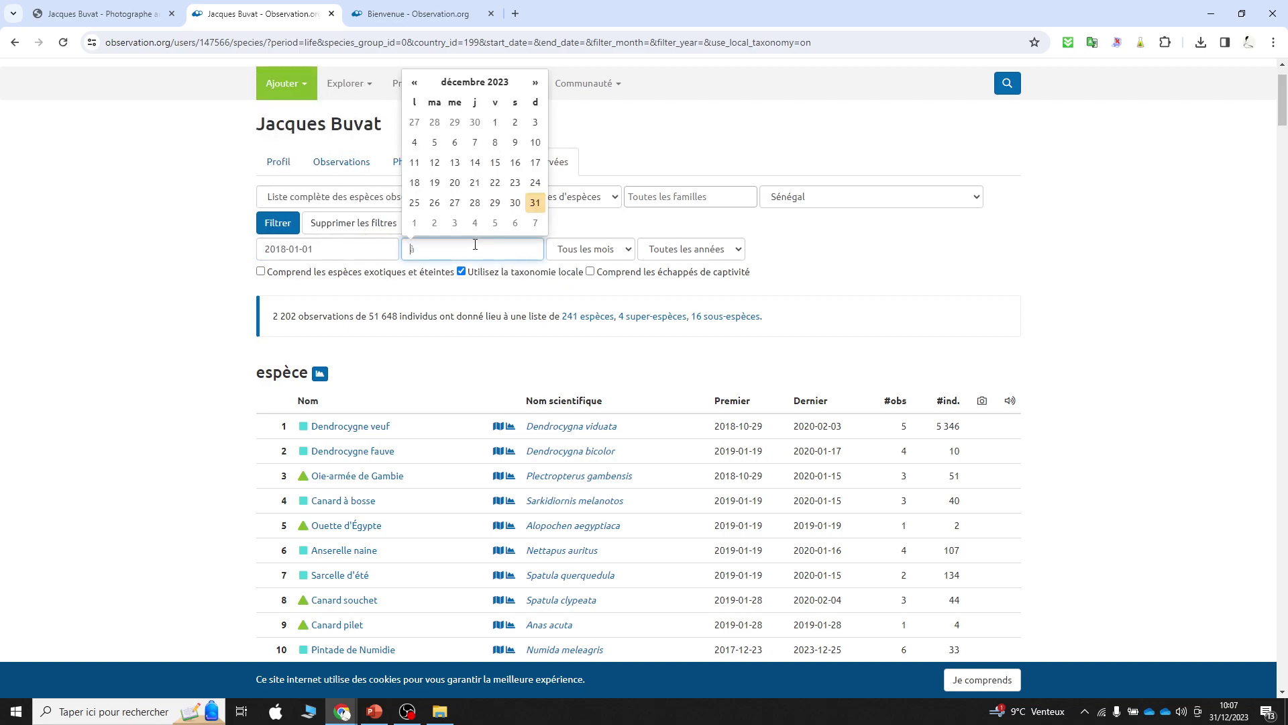
{"action": "left_click", "coordinate": [500, 83]}
{"action": "left_click", "coordinate": [415, 99]}
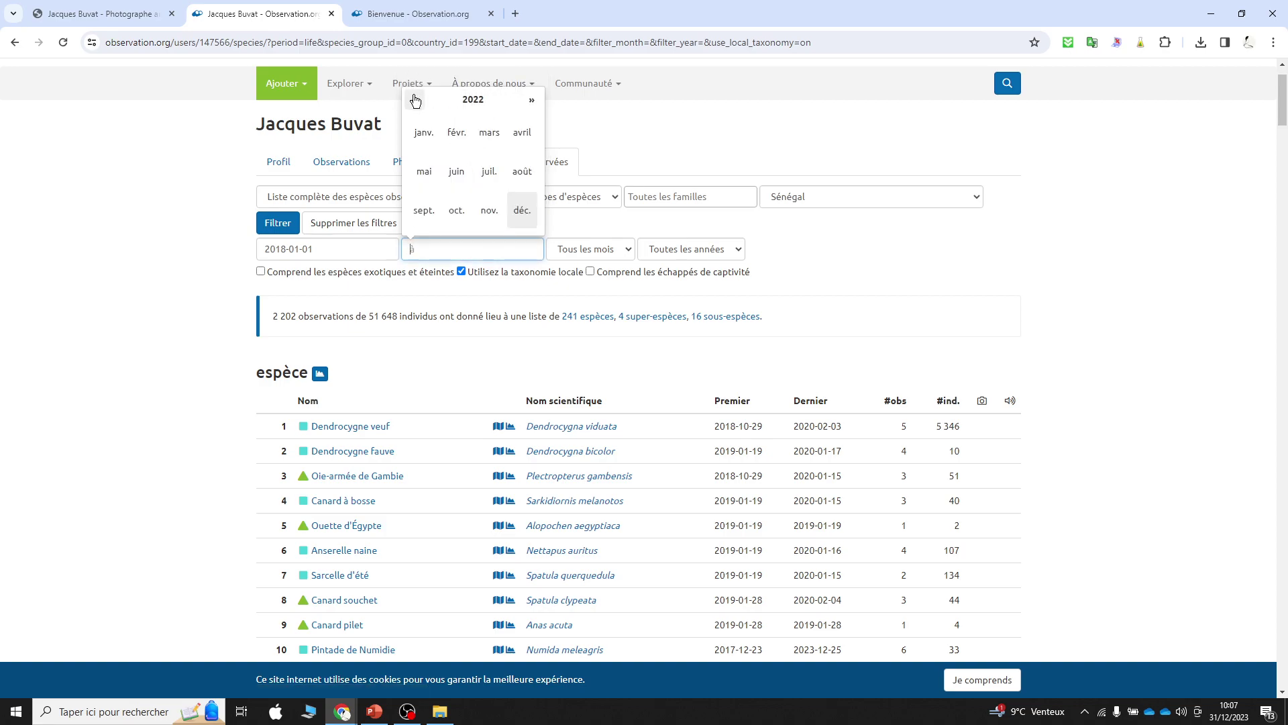
{"action": "left_click", "coordinate": [415, 100]}
{"action": "left_click", "coordinate": [414, 101]}
{"action": "left_click", "coordinate": [518, 222]}
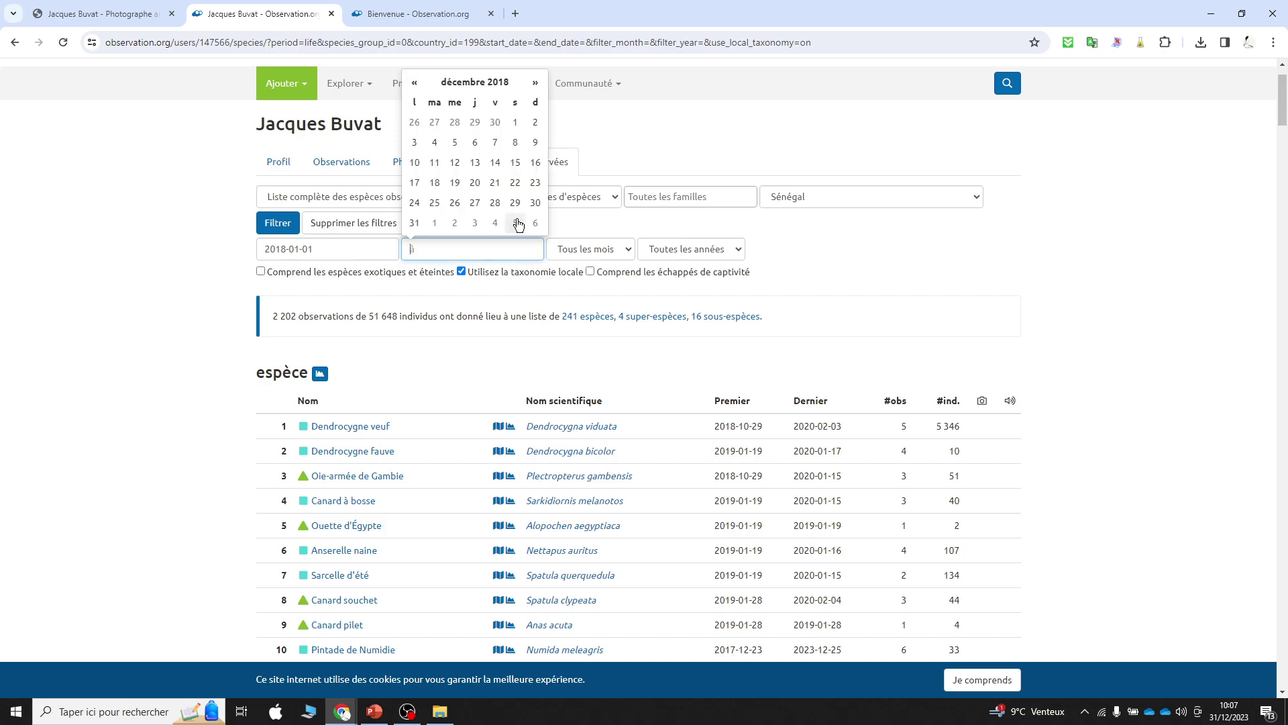
{"action": "left_click", "coordinate": [415, 223]}
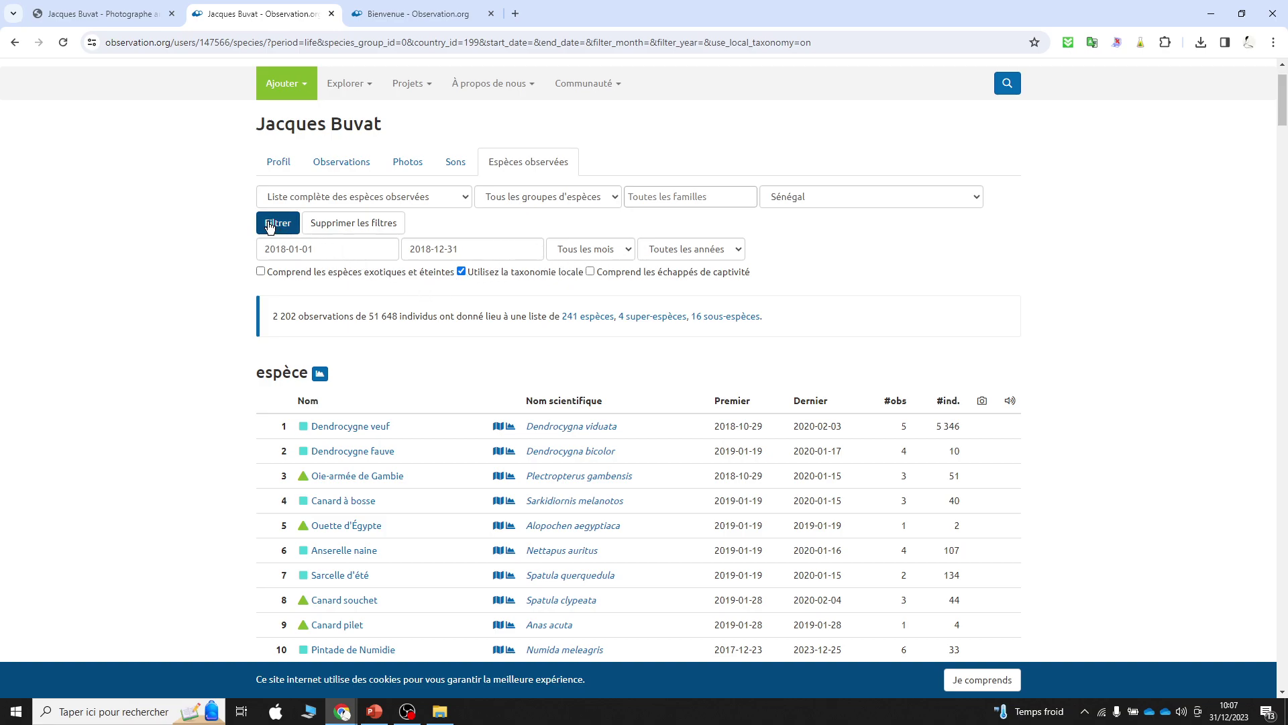
{"action": "left_click", "coordinate": [289, 225]}
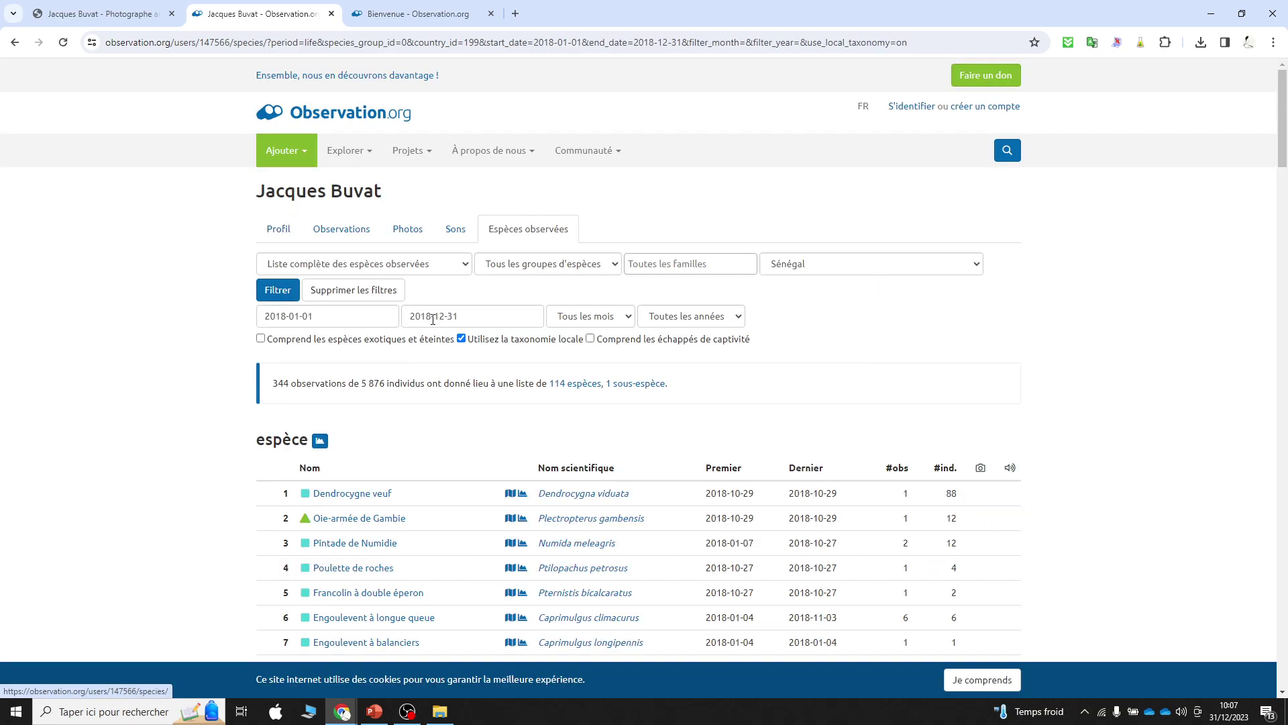
Step: Open the observer's statistics for Dendrocygne veuf and examine the monthly and yearly tables and graphs
{"action": "scroll", "coordinate": [502, 428], "scroll_direction": "down", "scroll_amount": 4}
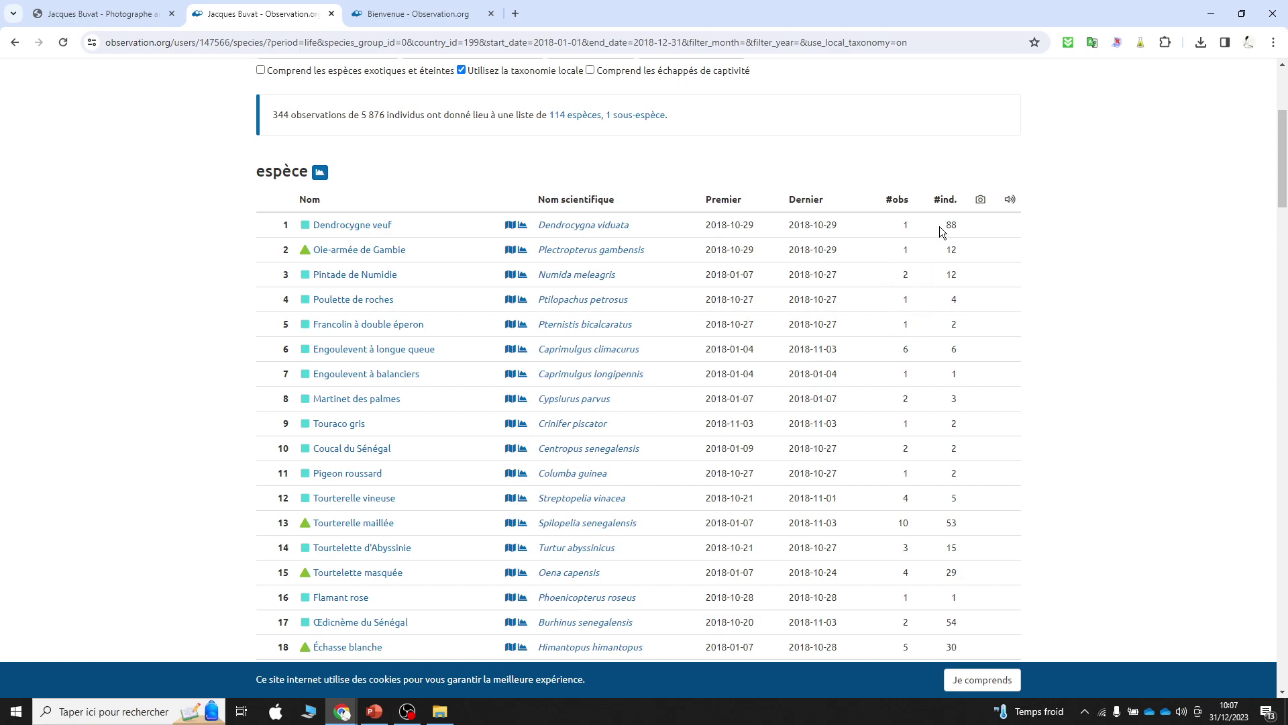
{"action": "left_click", "coordinate": [523, 226]}
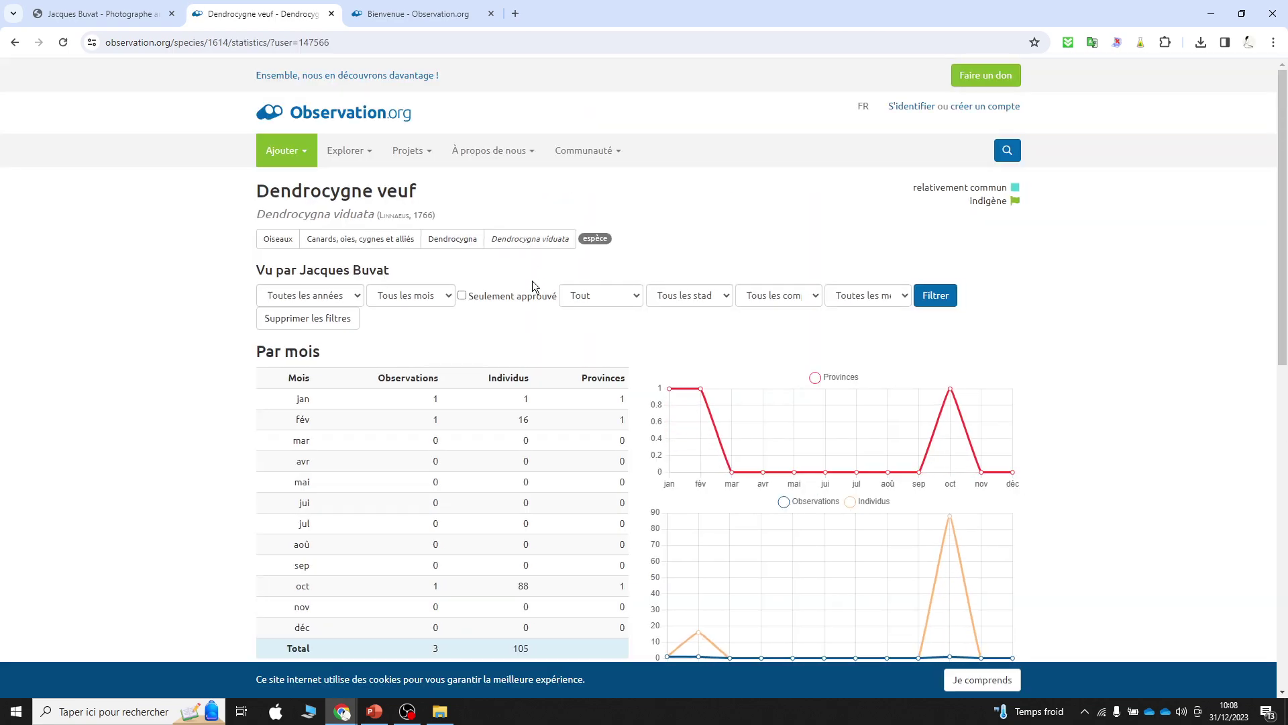
{"action": "scroll", "coordinate": [532, 280], "scroll_direction": "down", "scroll_amount": 2}
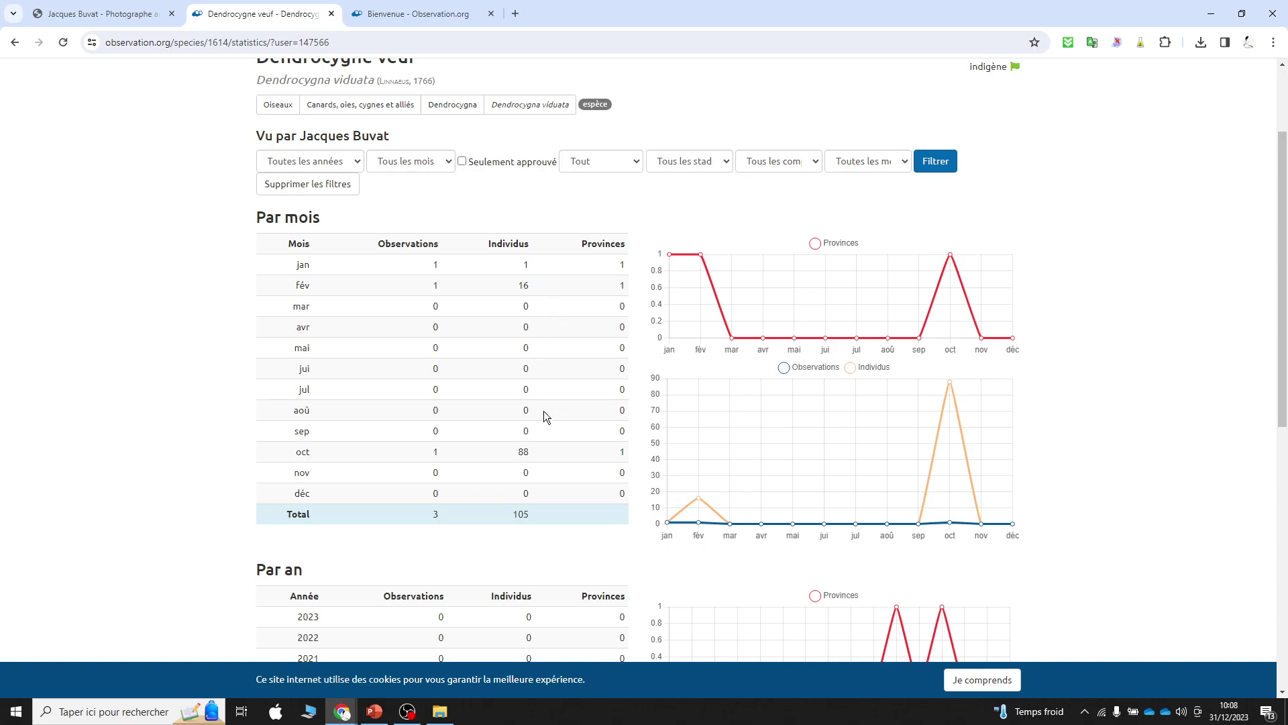
{"action": "scroll", "coordinate": [544, 411], "scroll_direction": "down", "scroll_amount": 6}
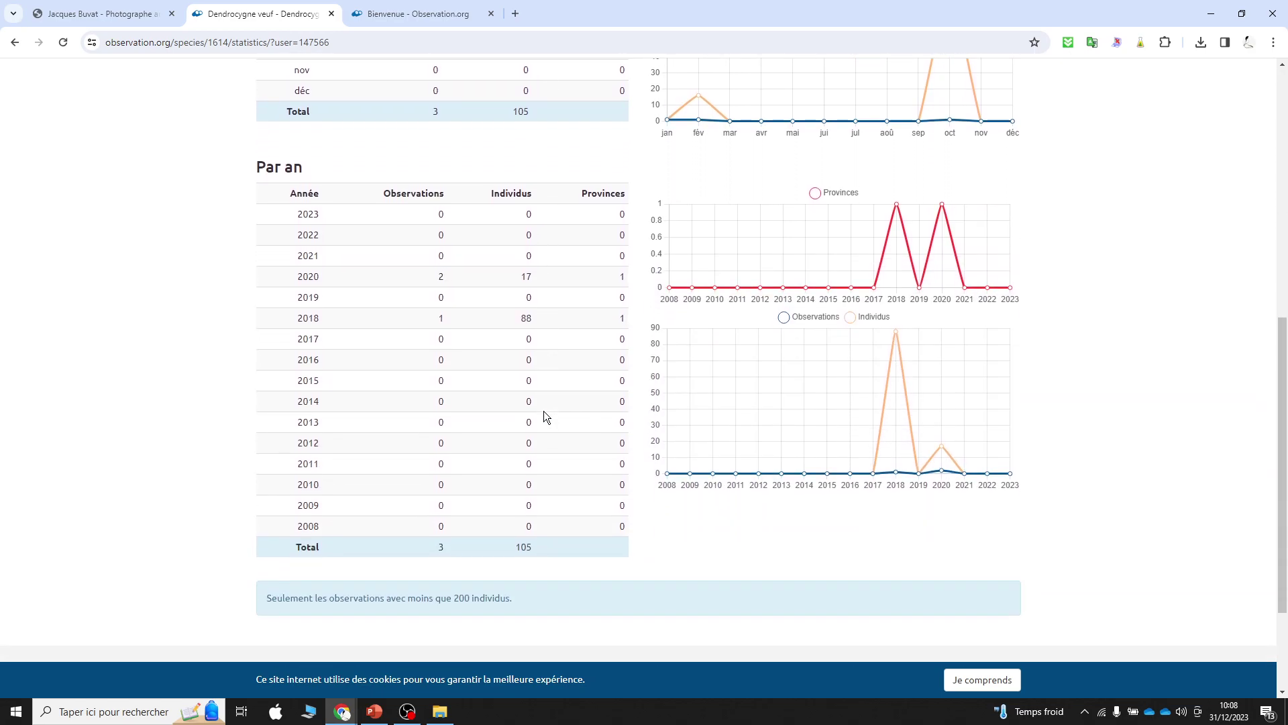
{"action": "scroll", "coordinate": [544, 411], "scroll_direction": "up", "scroll_amount": 8}
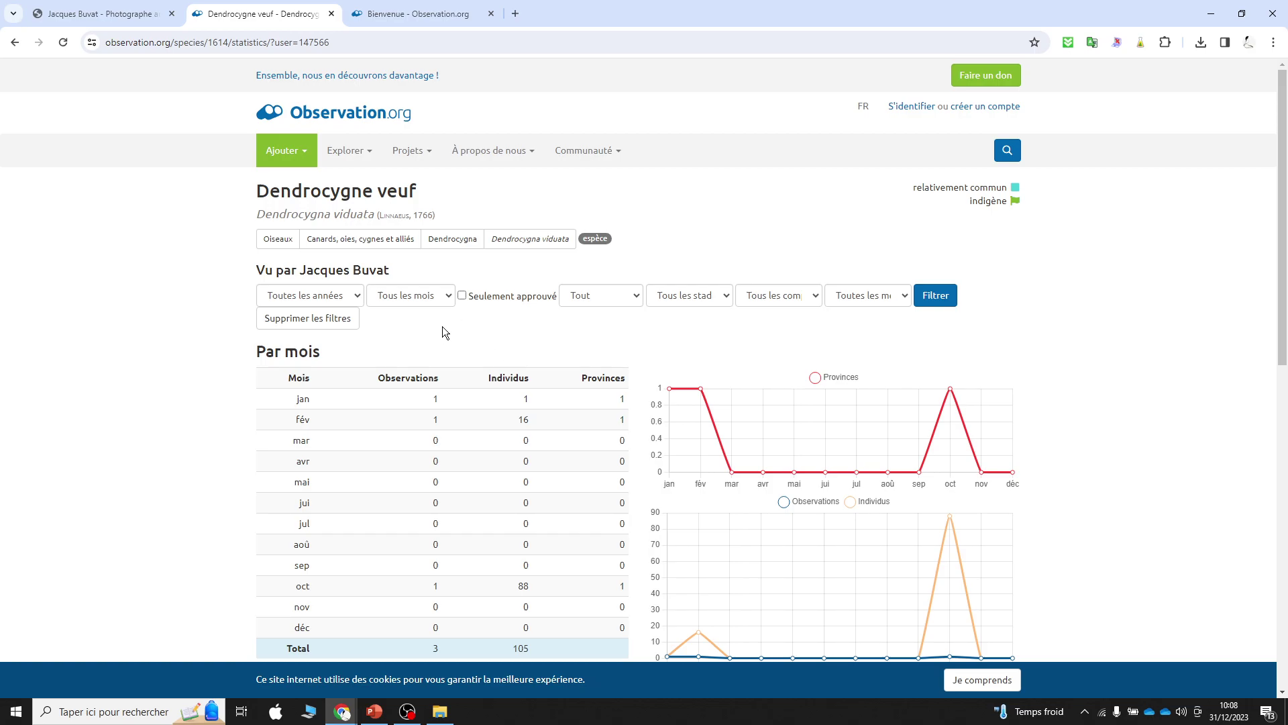
{"action": "left_click_drag", "start_coordinate": [404, 271], "coordinate": [302, 274]}
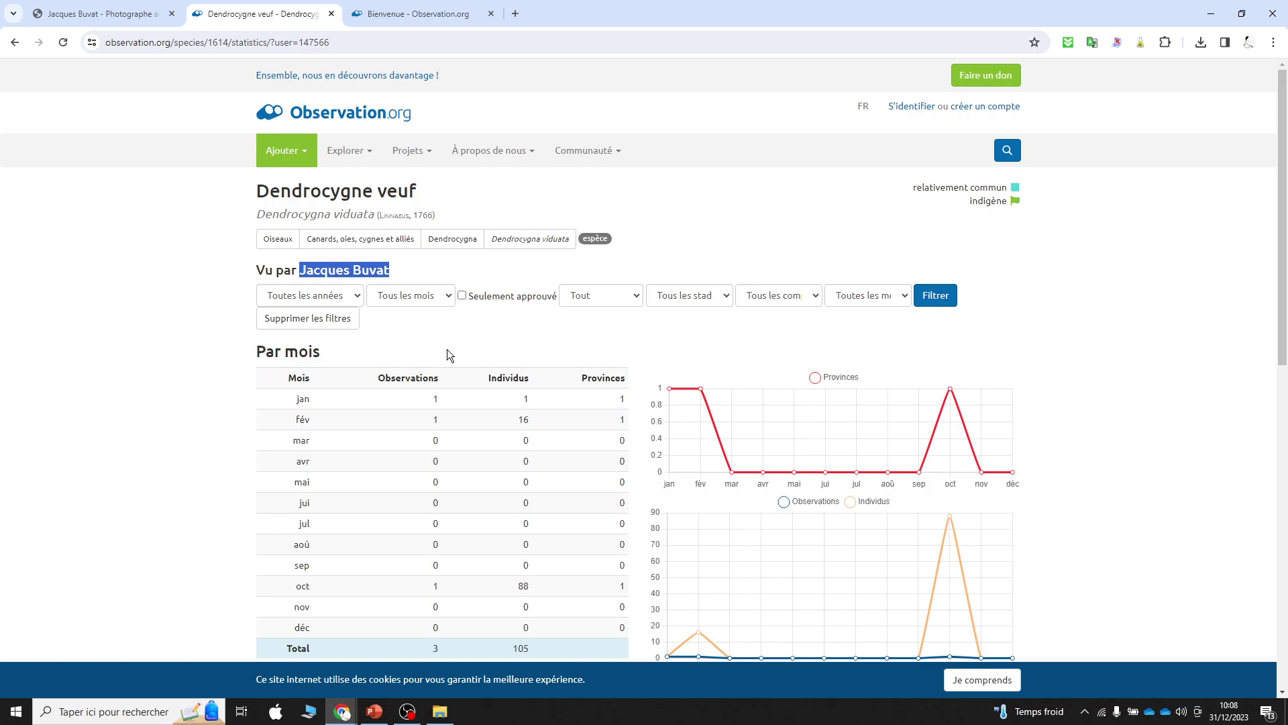
Step: Return to the 2018 Sénégal species list and review it through to the subspecies and the species accumulation graph
{"action": "key", "text": "alt+Left"}
{"action": "scroll", "coordinate": [447, 349], "scroll_direction": "up", "scroll_amount": 4}
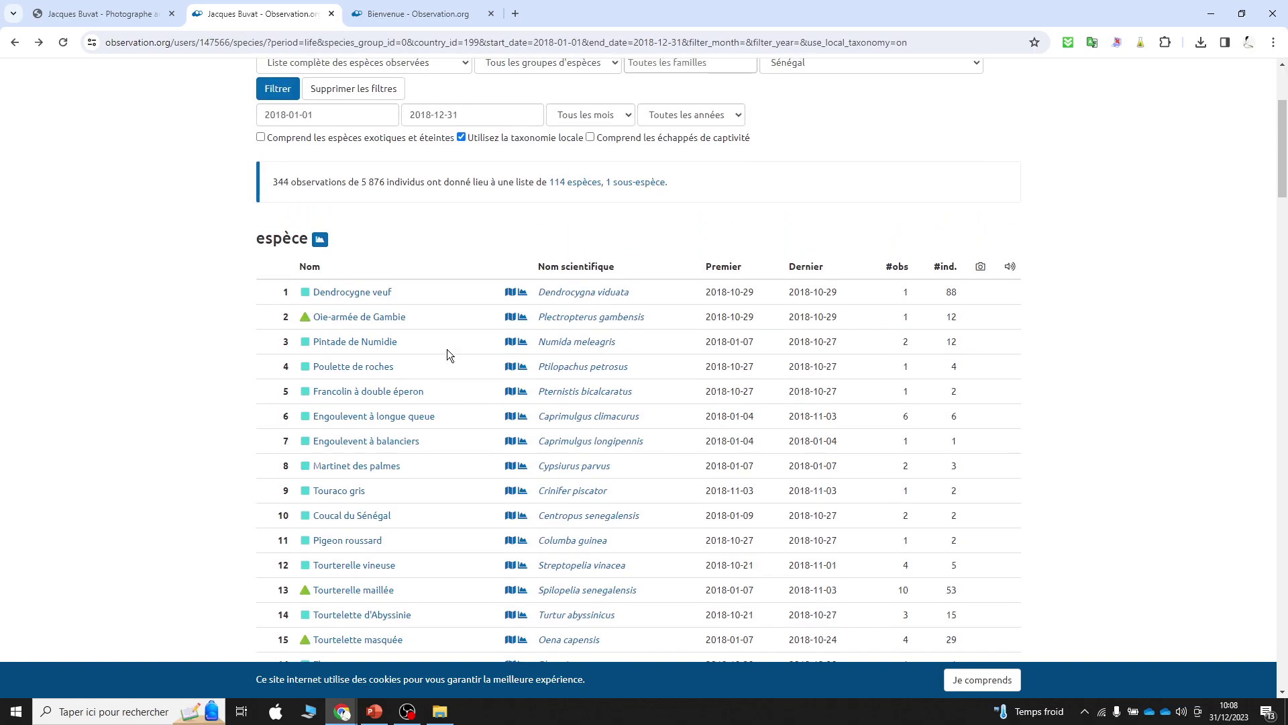
{"action": "left_click_drag", "start_coordinate": [381, 191], "coordinate": [247, 194]}
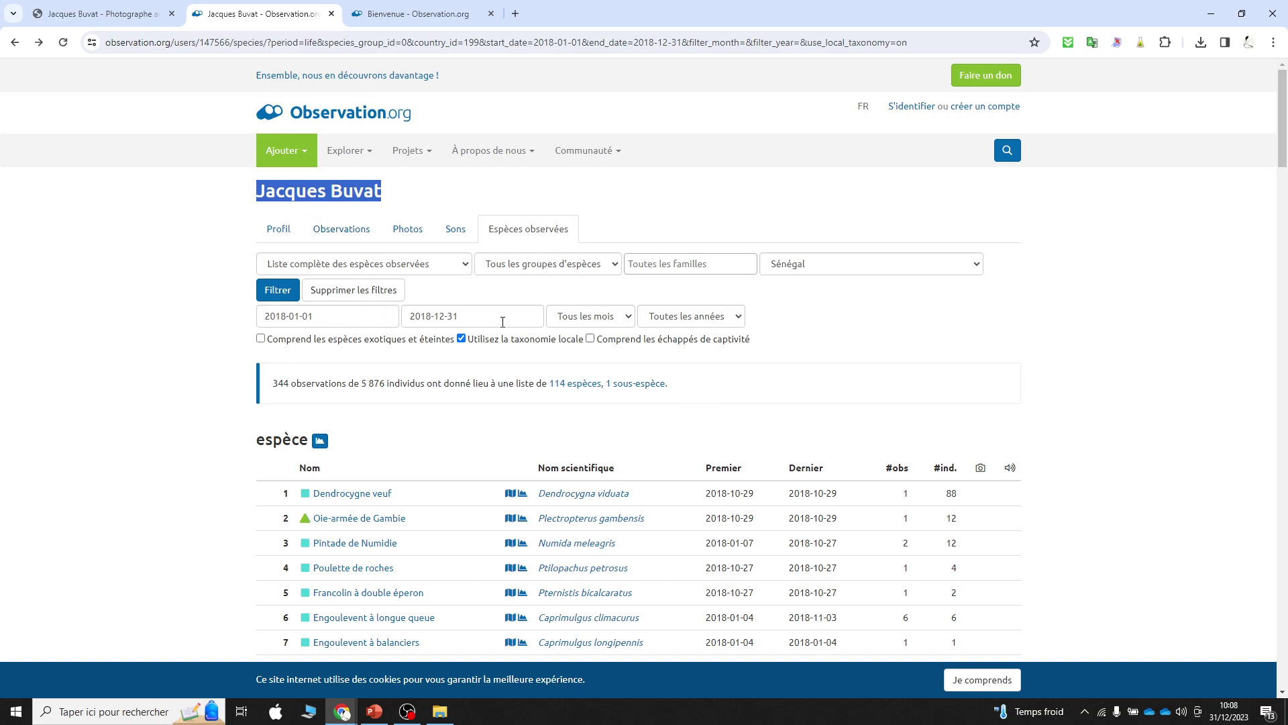
{"action": "scroll", "coordinate": [582, 417], "scroll_direction": "down", "scroll_amount": 2}
{"action": "scroll", "coordinate": [581, 419], "scroll_direction": "down", "scroll_amount": 8}
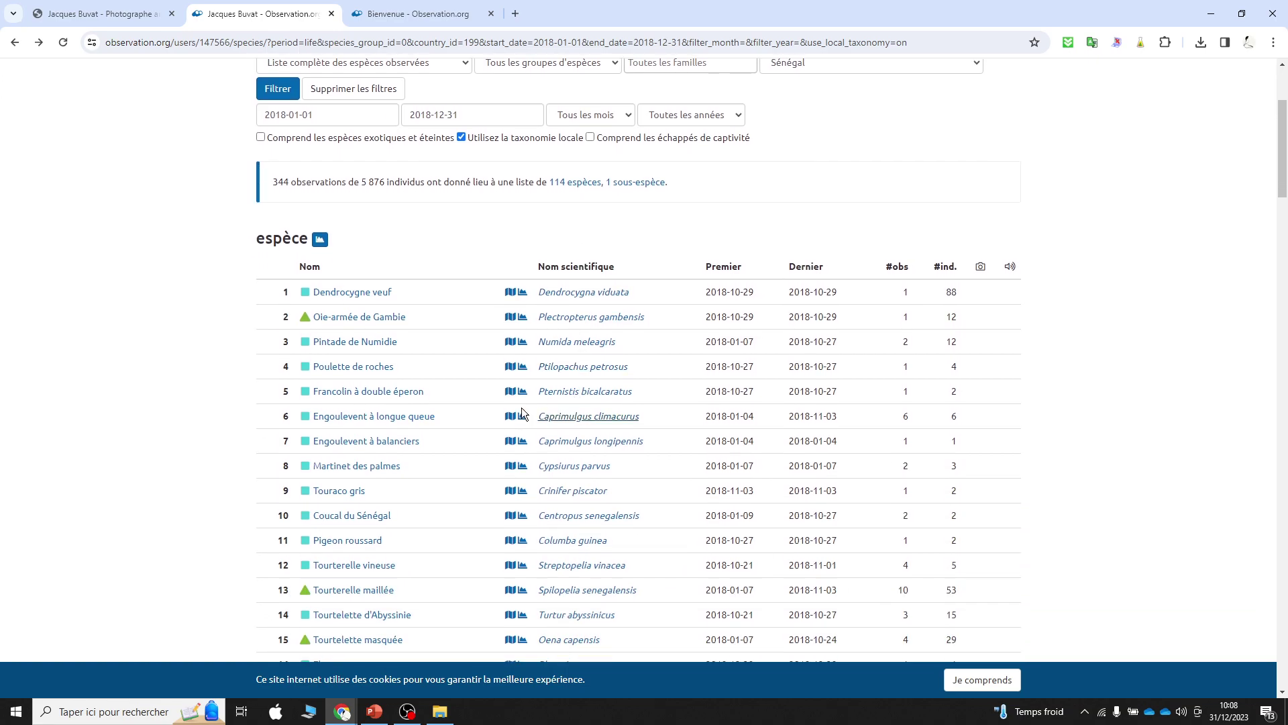
{"action": "scroll", "coordinate": [480, 403], "scroll_direction": "down", "scroll_amount": 18}
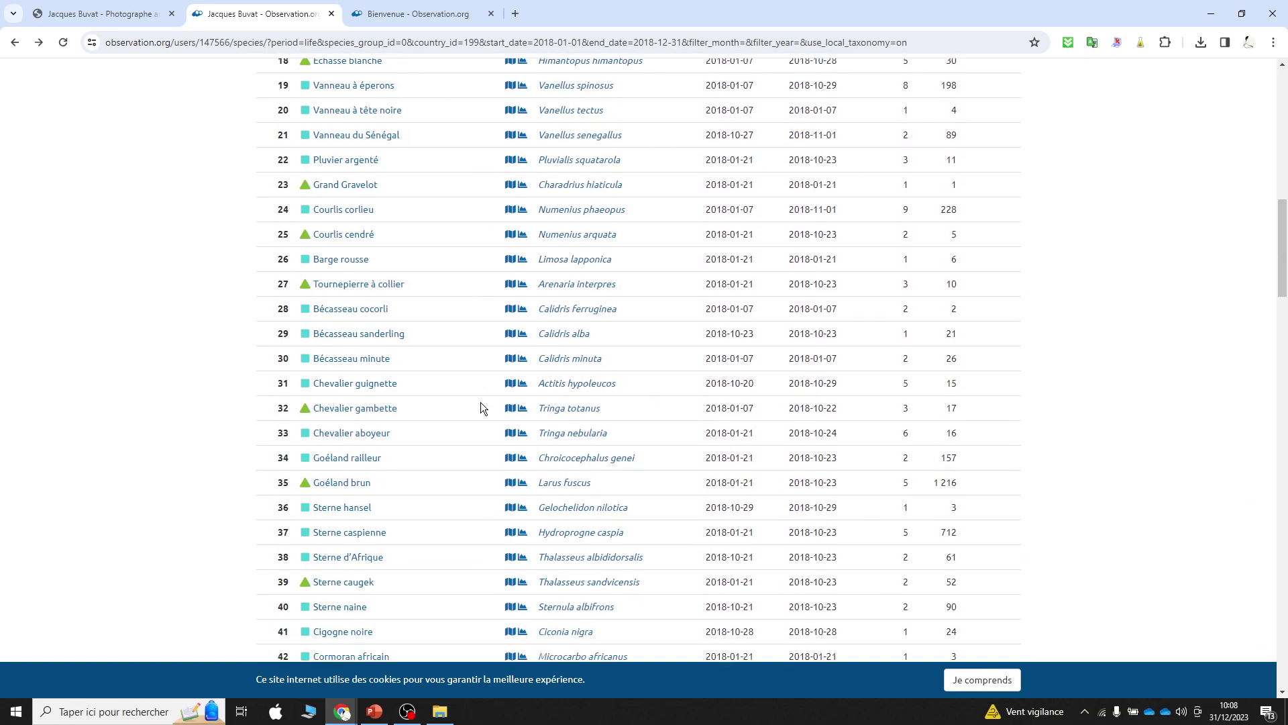
{"action": "scroll", "coordinate": [481, 401], "scroll_direction": "down", "scroll_amount": 20}
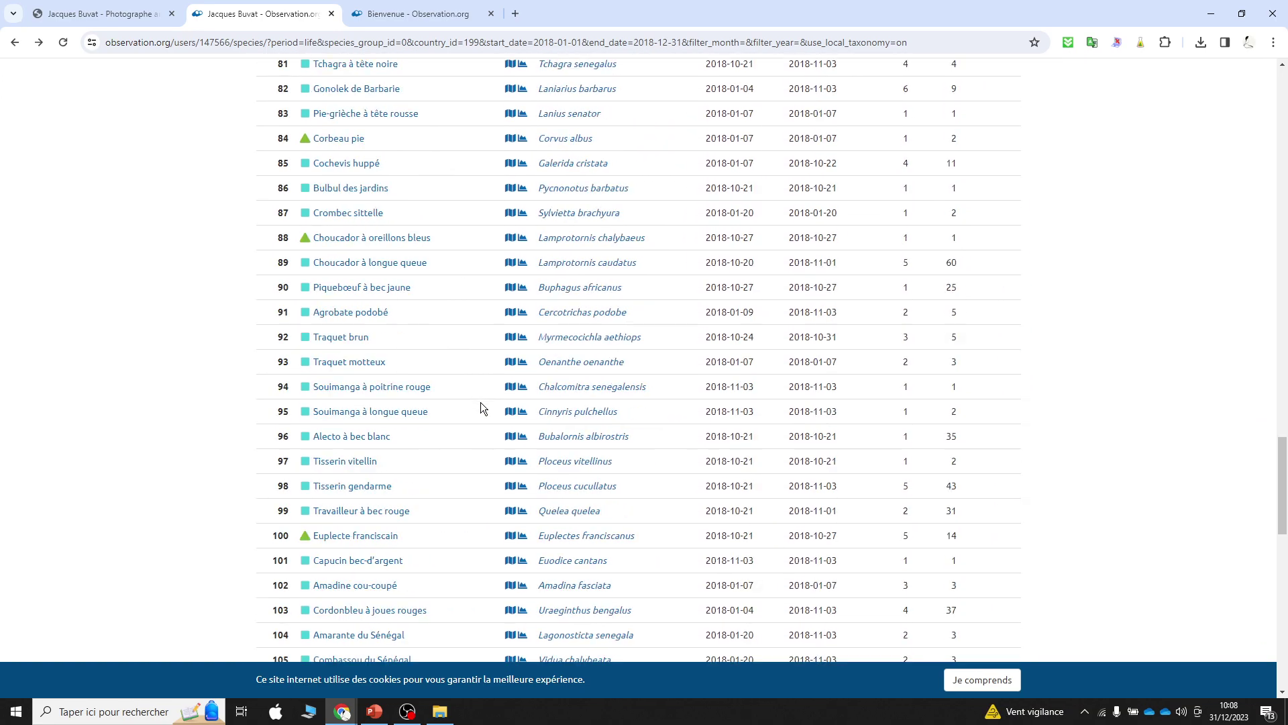
{"action": "scroll", "coordinate": [480, 399], "scroll_direction": "up", "scroll_amount": 3}
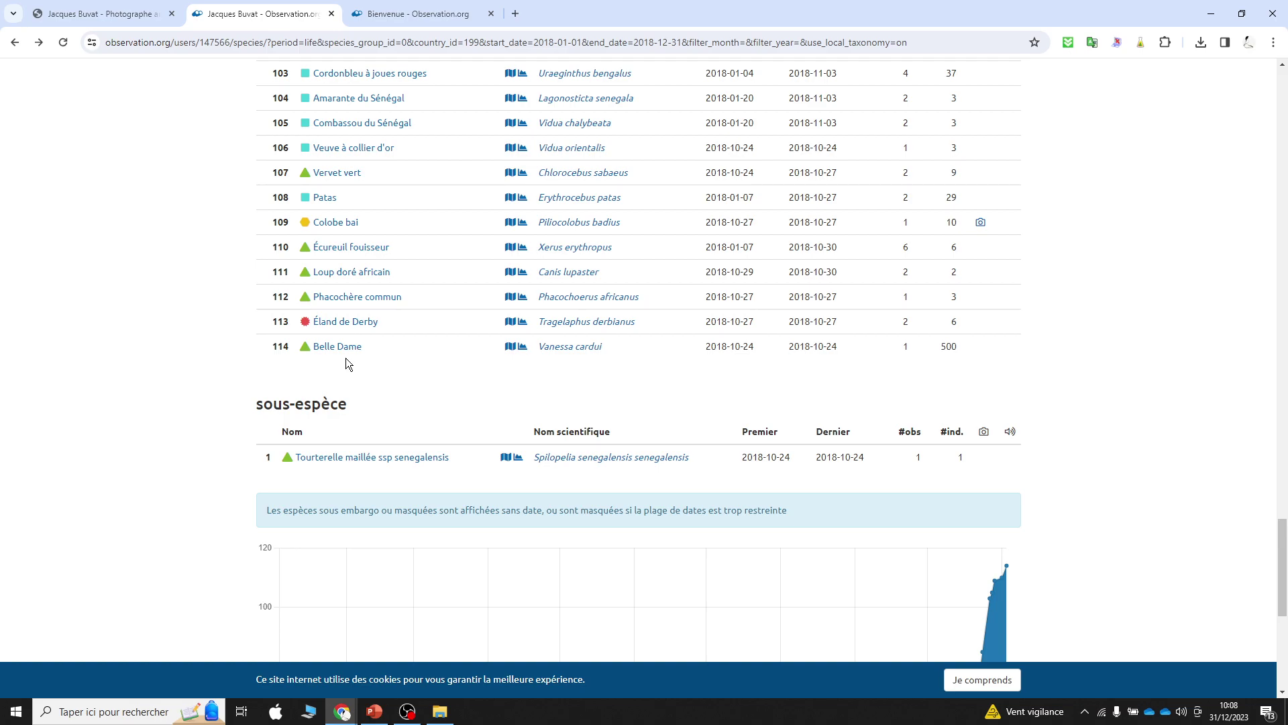
{"action": "scroll", "coordinate": [335, 359], "scroll_direction": "down", "scroll_amount": 5}
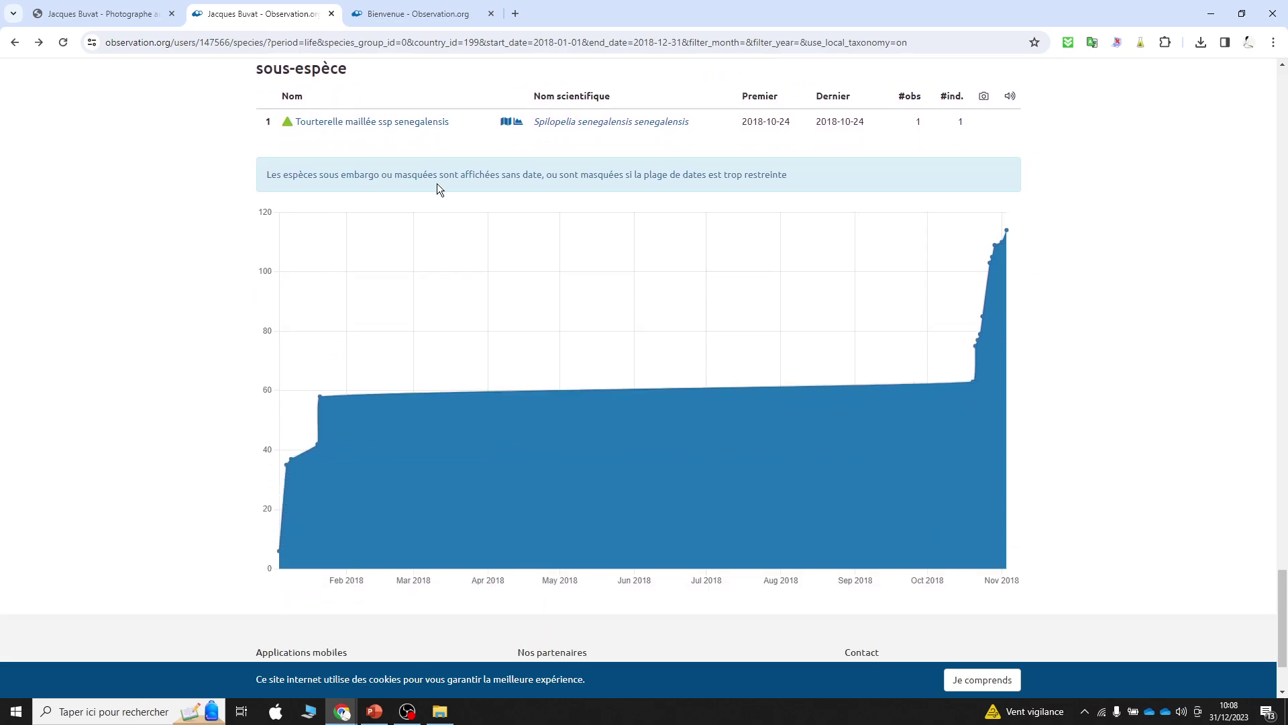
{"action": "scroll", "coordinate": [429, 393], "scroll_direction": "down", "scroll_amount": 1}
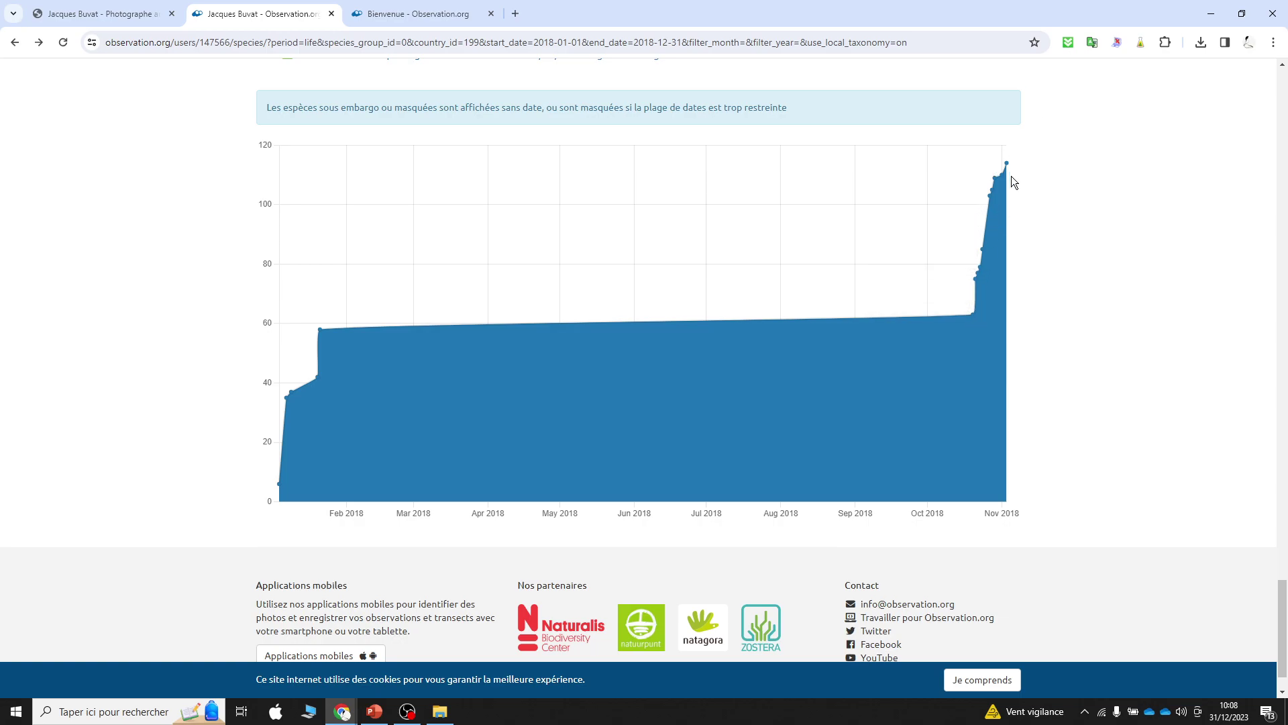
{"action": "mouse_move", "coordinate": [976, 279]}
Step: Open the map of the observer's Choucador à longue queue records and examine where the sightings are located
{"action": "scroll", "coordinate": [802, 236], "scroll_direction": "up", "scroll_amount": 8}
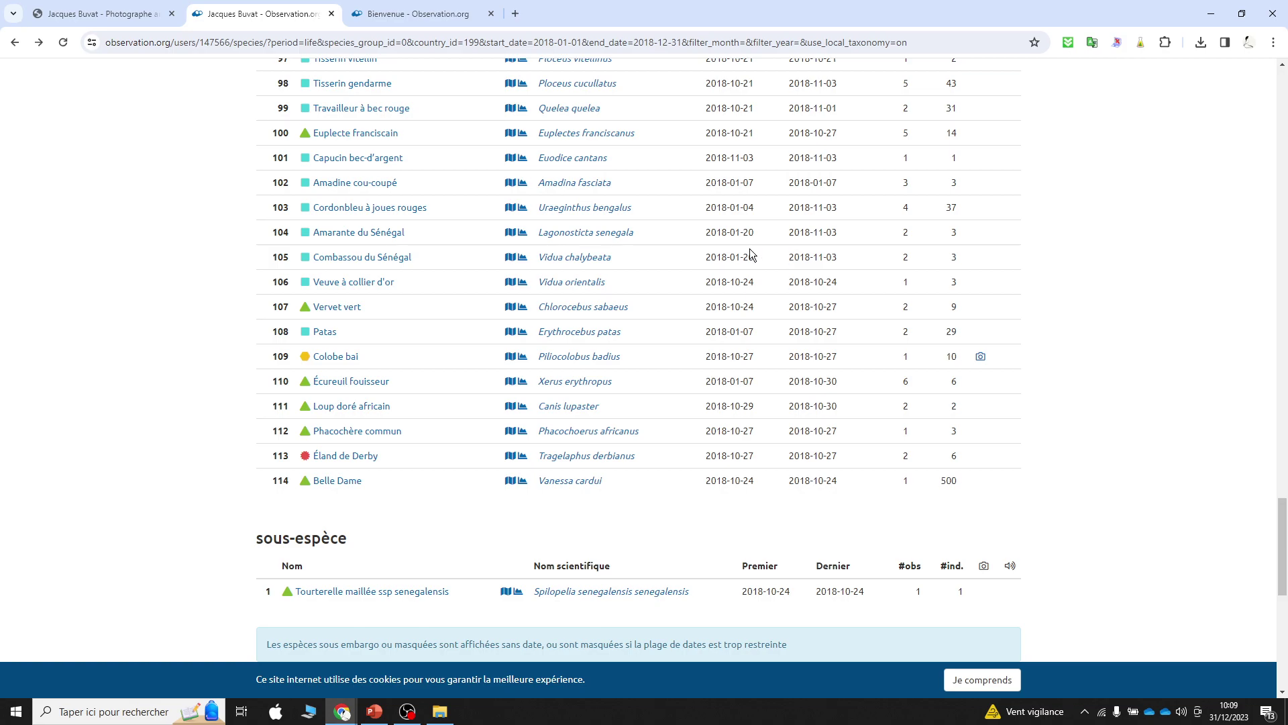
{"action": "scroll", "coordinate": [772, 273], "scroll_direction": "up", "scroll_amount": 4}
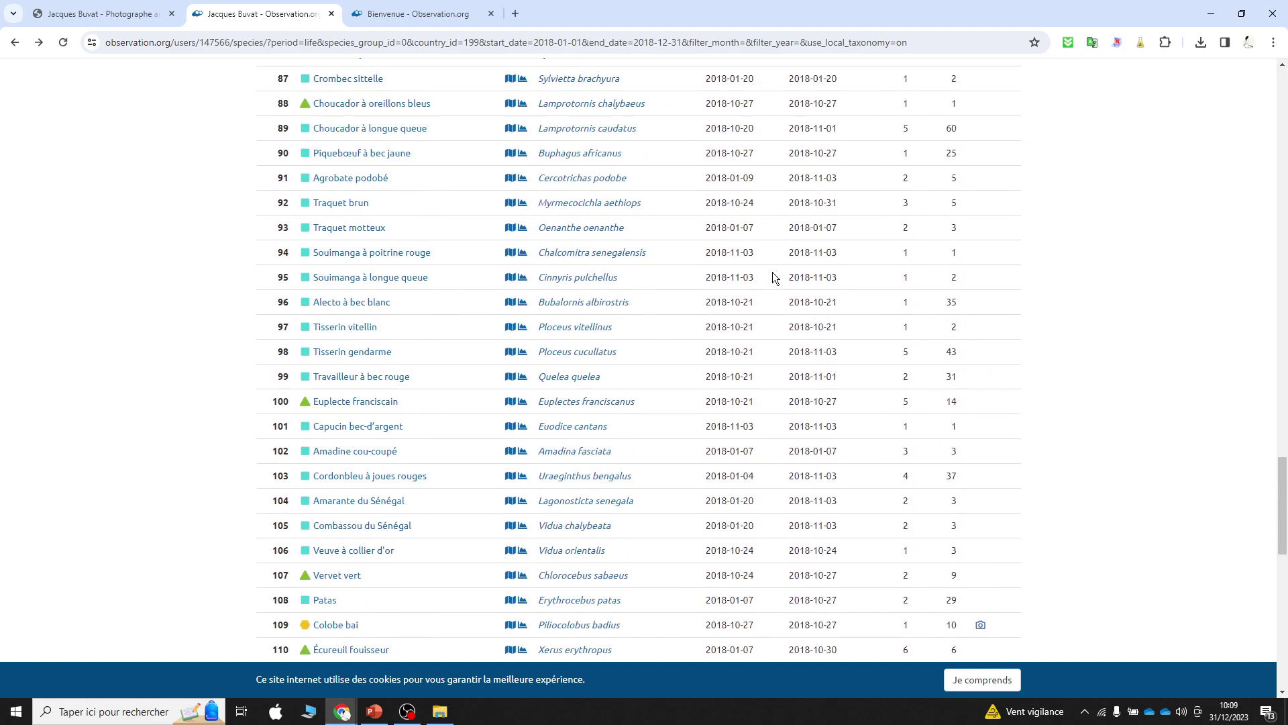
{"action": "scroll", "coordinate": [862, 148], "scroll_direction": "up", "scroll_amount": 1}
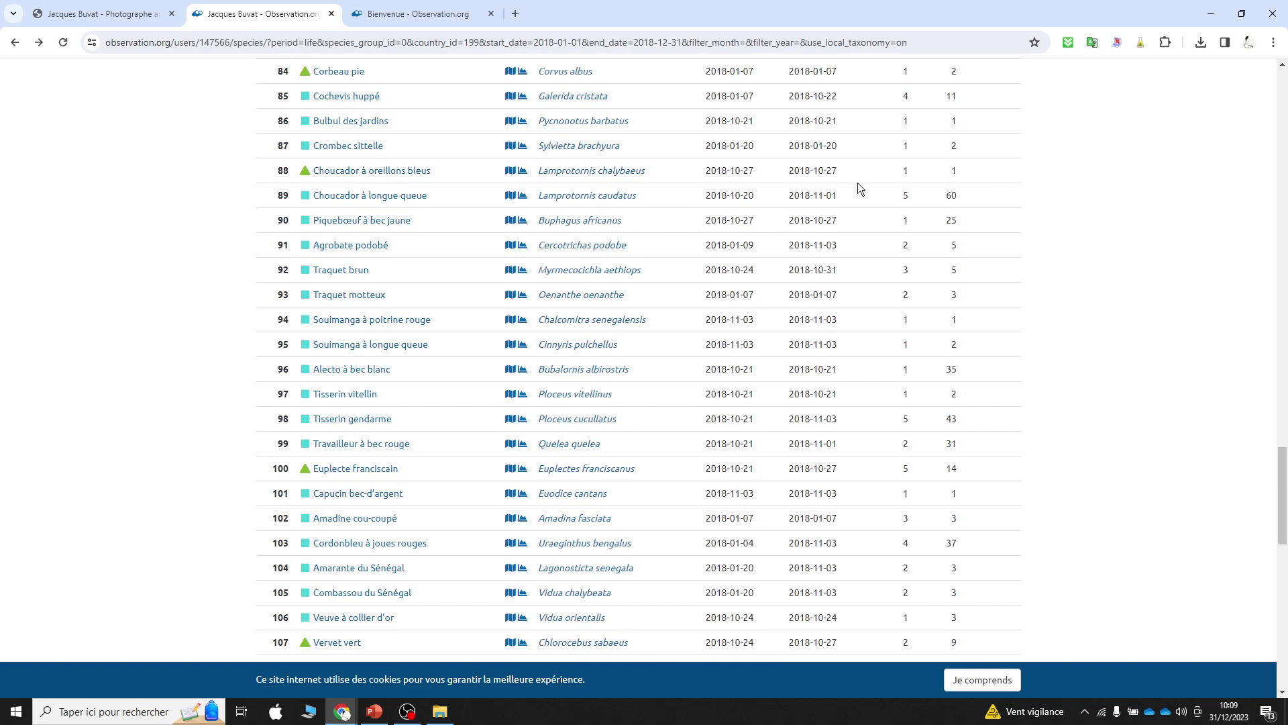
{"action": "left_click", "coordinate": [510, 196]}
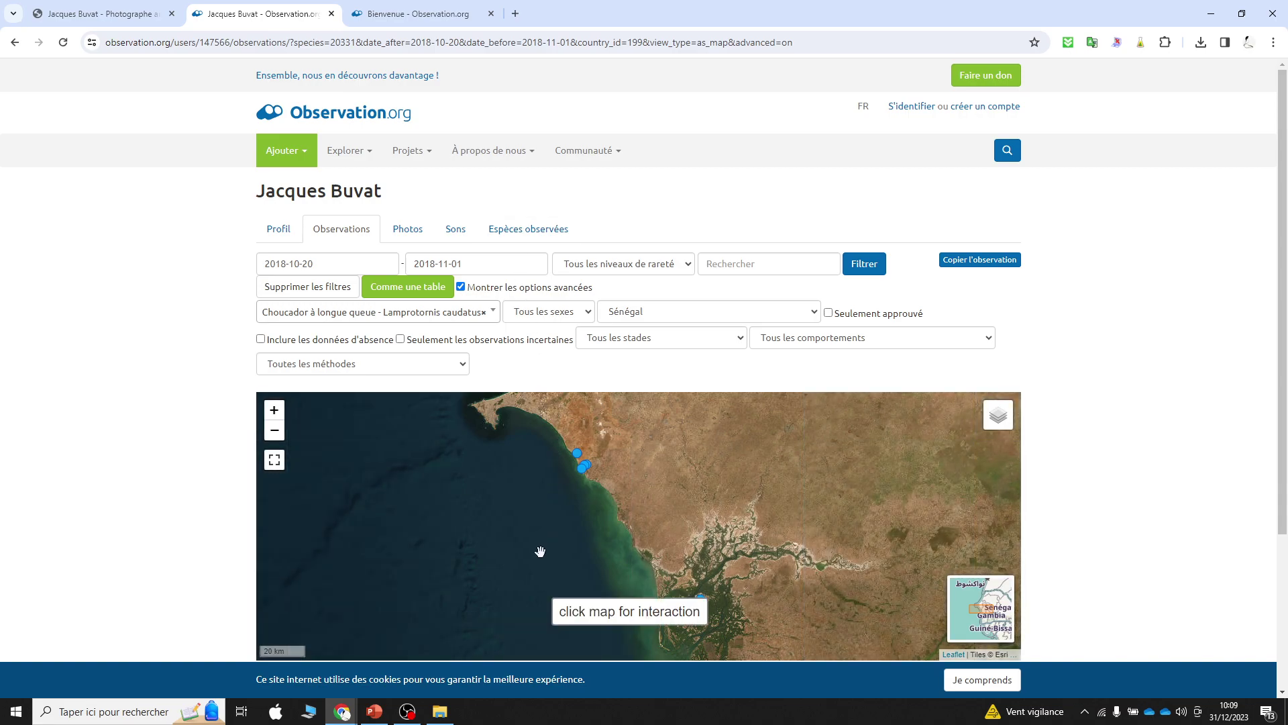
{"action": "left_click_drag", "start_coordinate": [540, 569], "coordinate": [542, 547]}
{"action": "scroll", "coordinate": [539, 537], "scroll_direction": "down", "scroll_amount": 1}
{"action": "scroll", "coordinate": [538, 560], "scroll_direction": "up", "scroll_amount": 1}
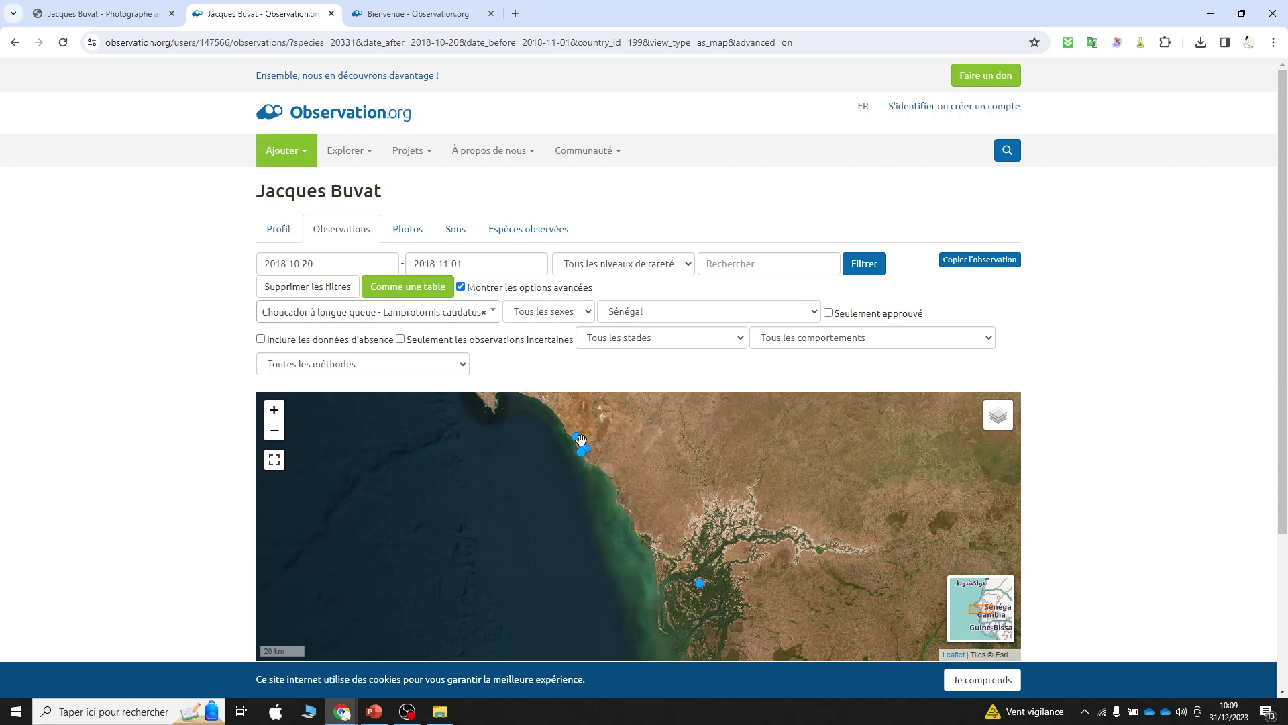
Step: Switch to the photographer's website, open the bird observations through its Observado link, and hide the advanced filter options
{"action": "left_click", "coordinate": [114, 15]}
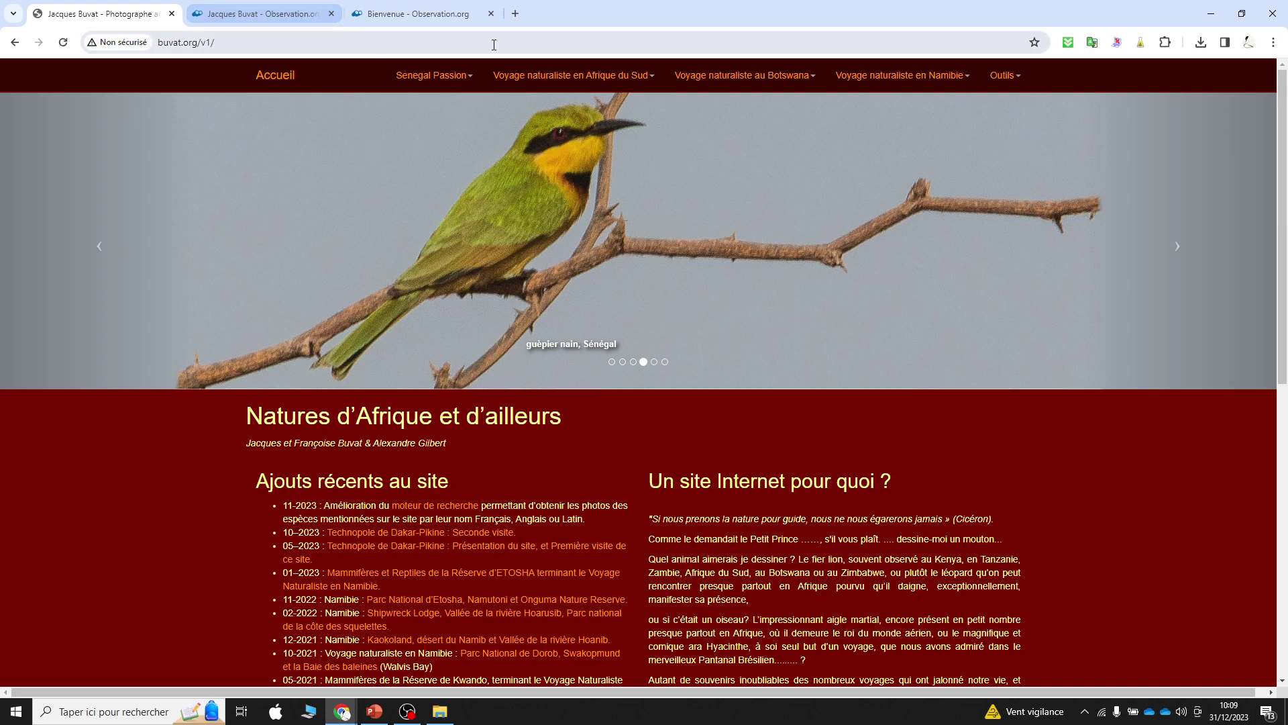
{"action": "left_click", "coordinate": [1005, 84]}
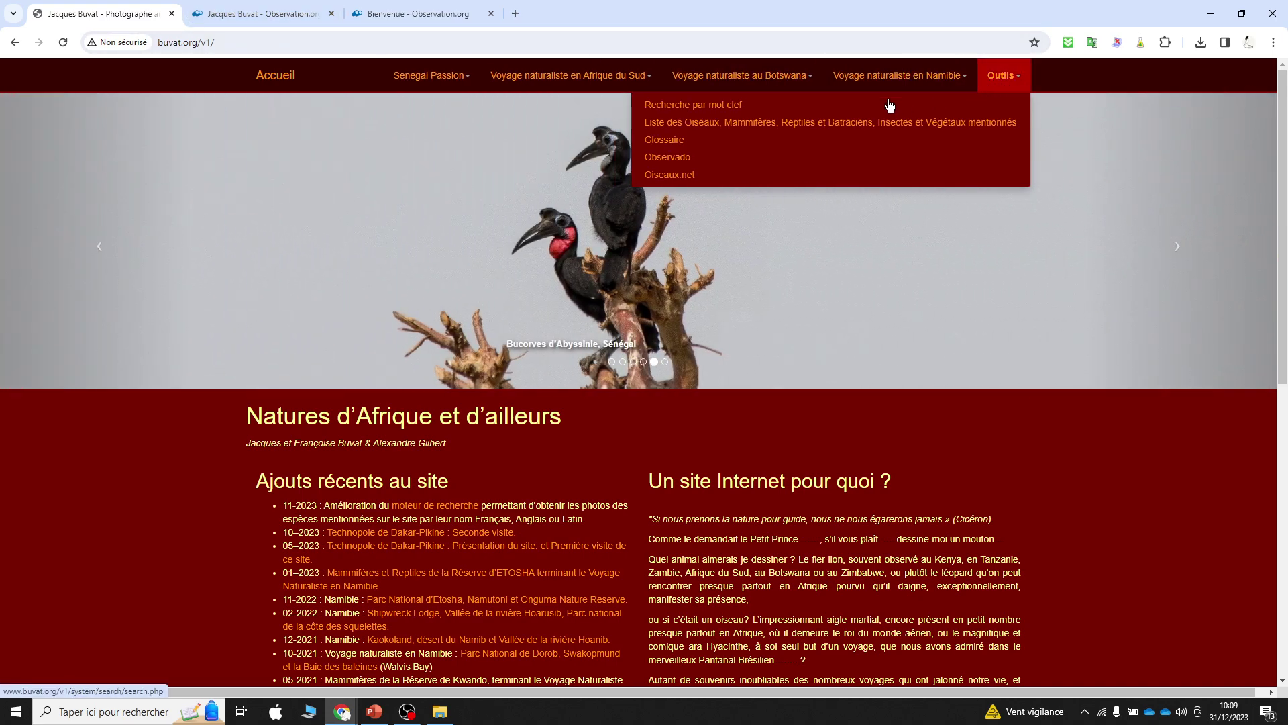
{"action": "left_click", "coordinate": [751, 159]}
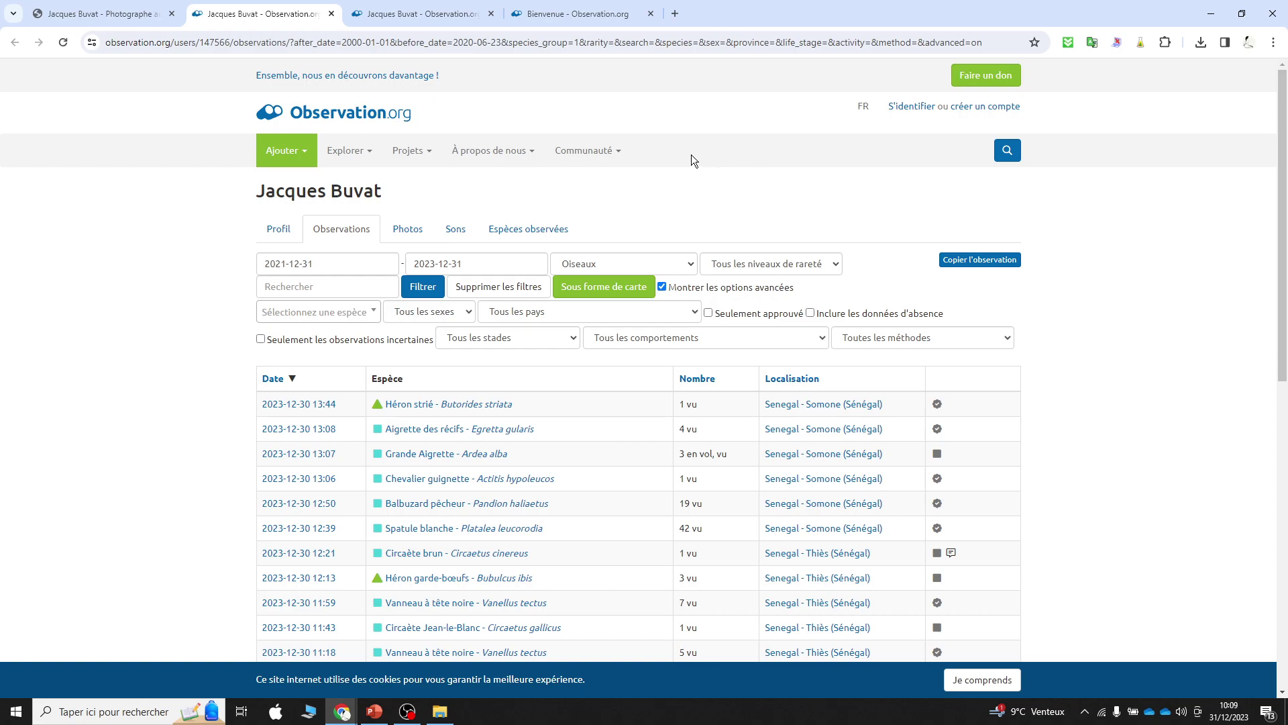
{"action": "left_click", "coordinate": [680, 288]}
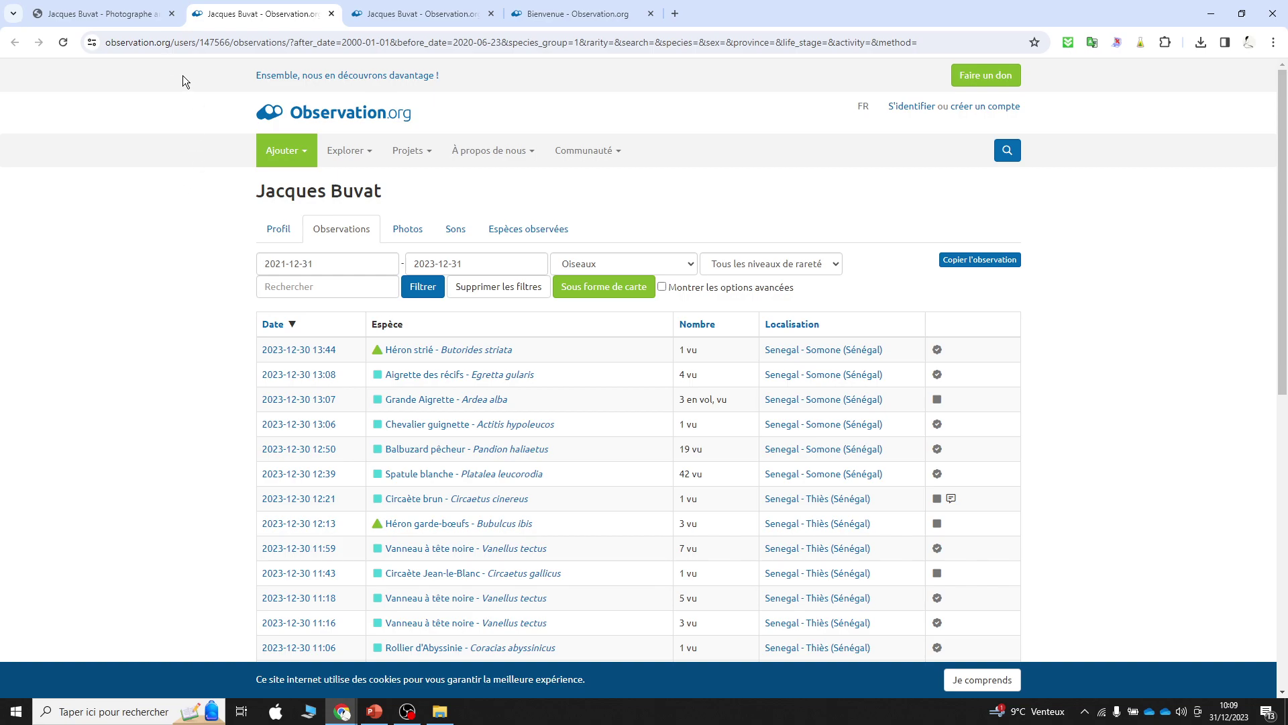
Step: Return to the photographer's website and open its Observado link again
{"action": "left_click", "coordinate": [123, 21]}
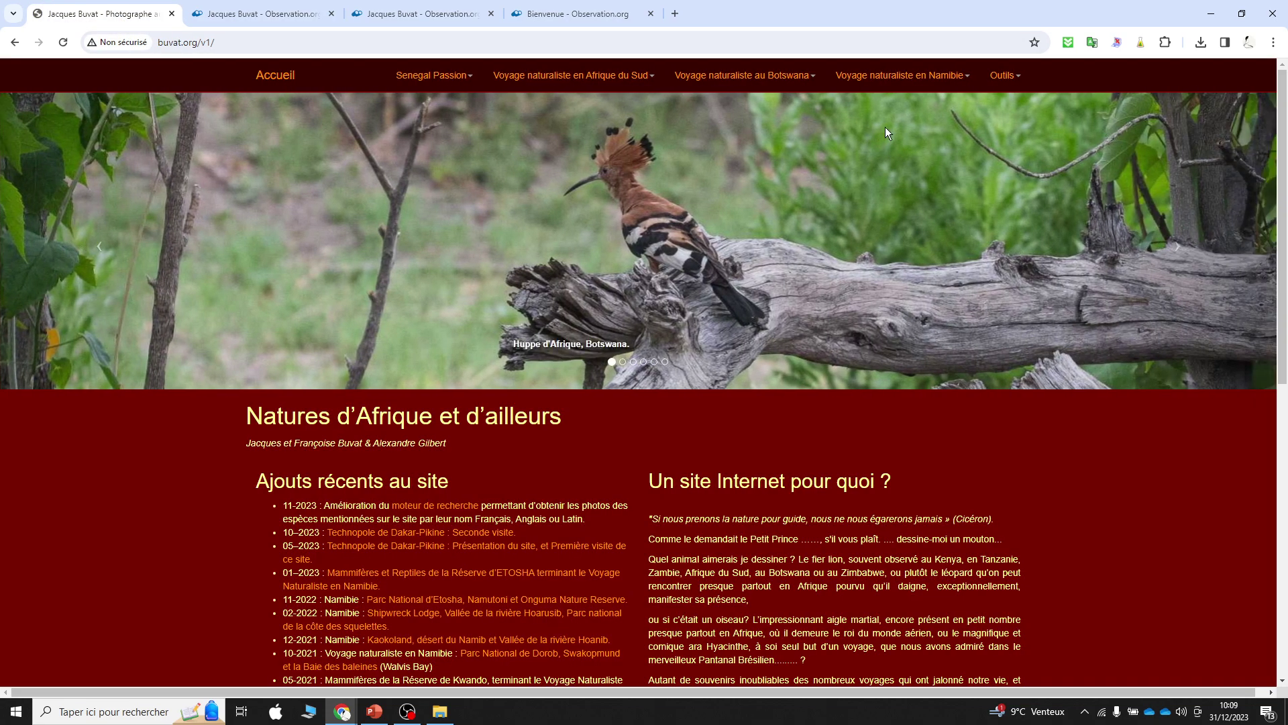
{"action": "left_click", "coordinate": [1004, 77]}
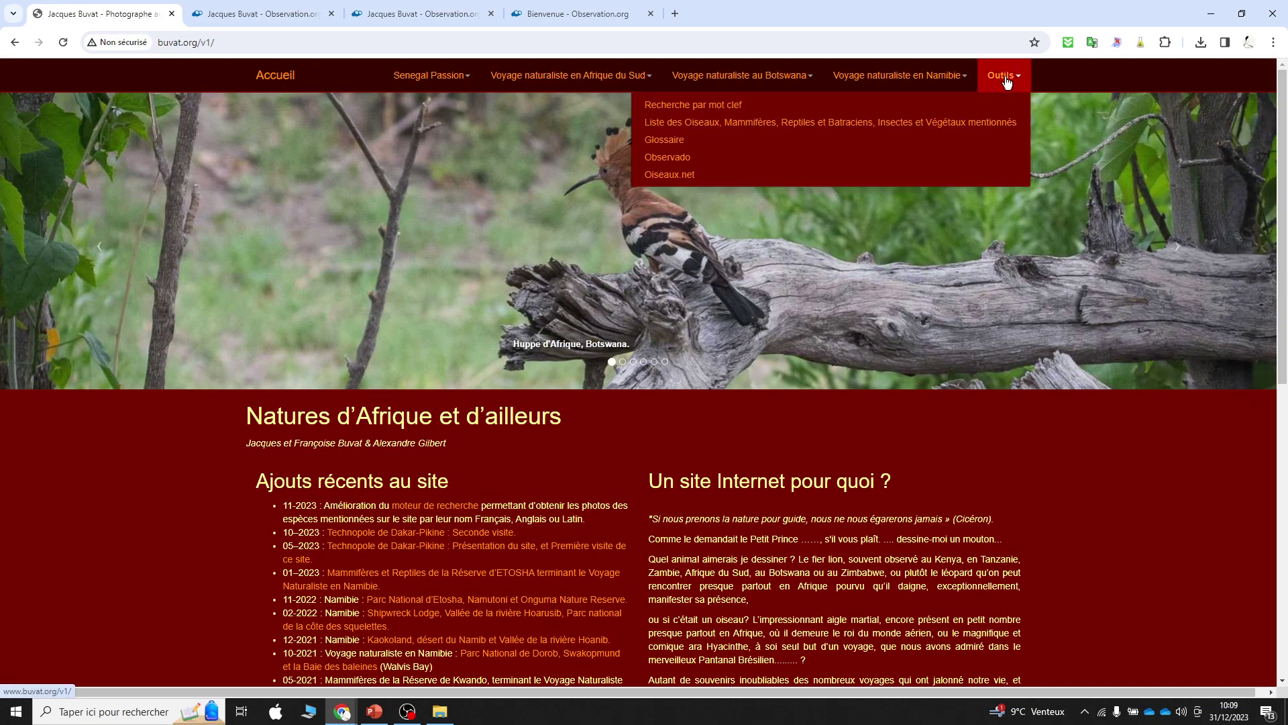
{"action": "left_click", "coordinate": [783, 165]}
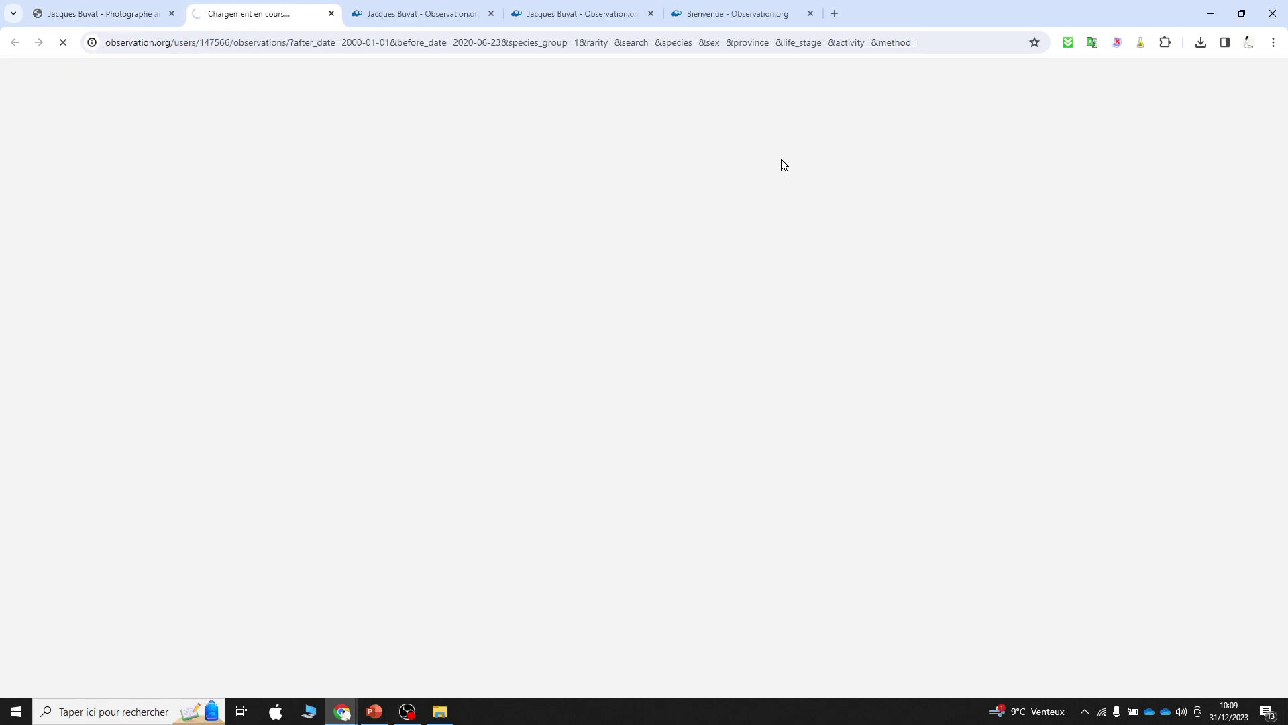